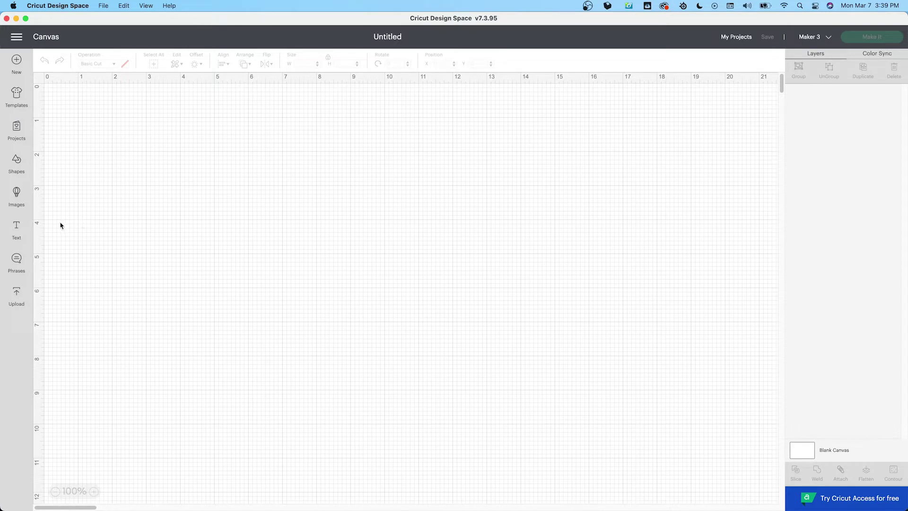
- Add a square and, with the size lock off, resize it to 12 × 5 in
left_click(17, 161)
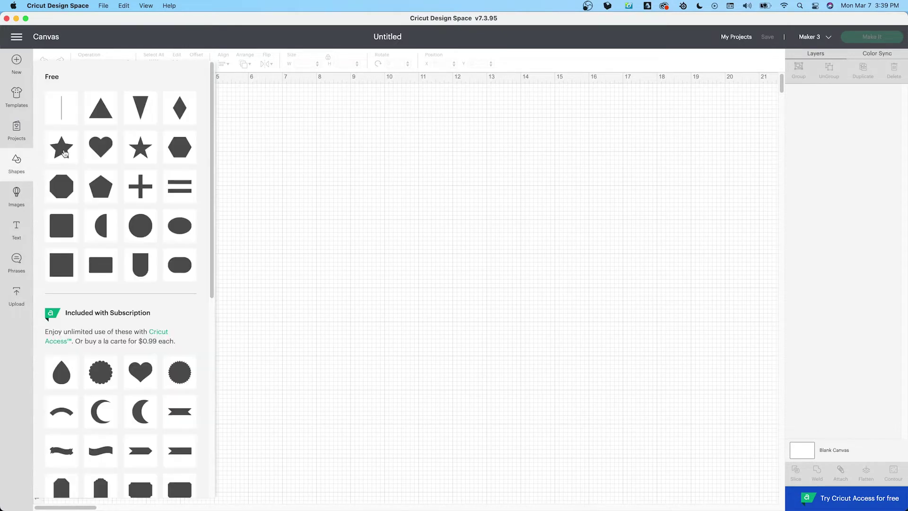
left_click(60, 263)
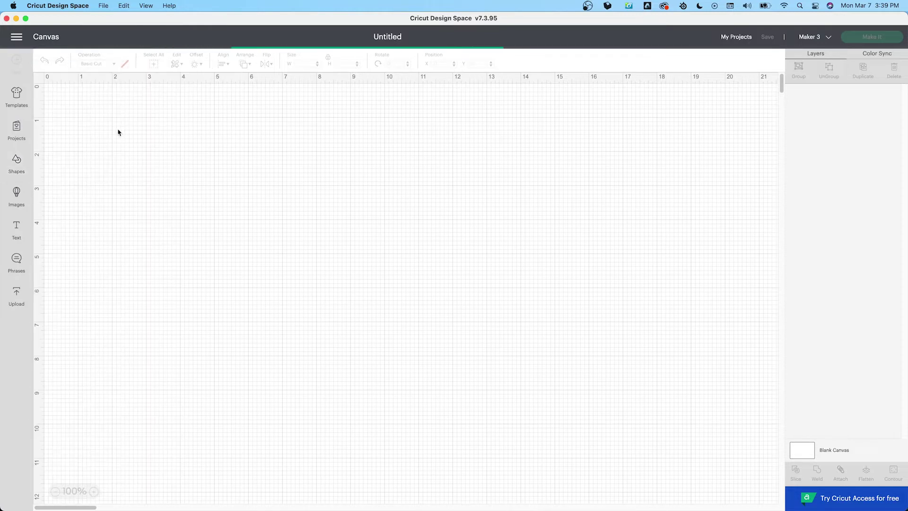
left_click_drag(117, 137, 176, 165)
left_click(327, 61)
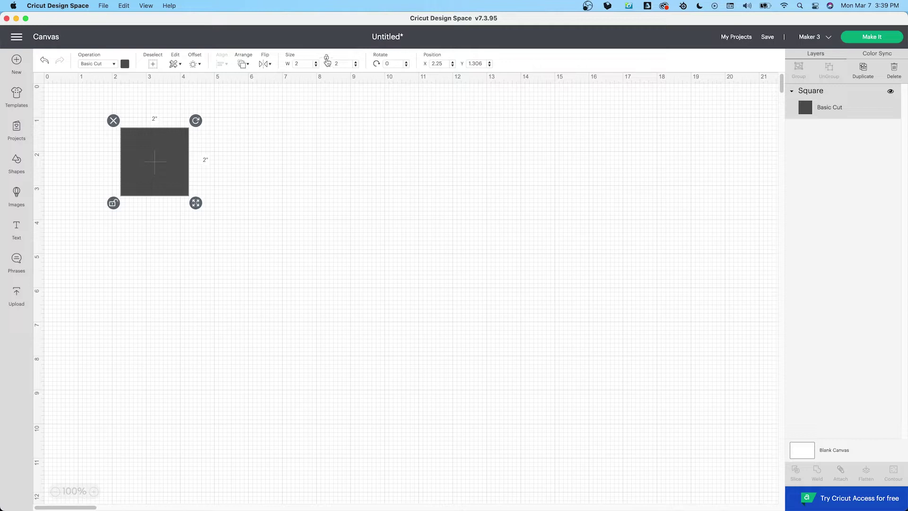
left_click(300, 64)
type("12")
key("Return")
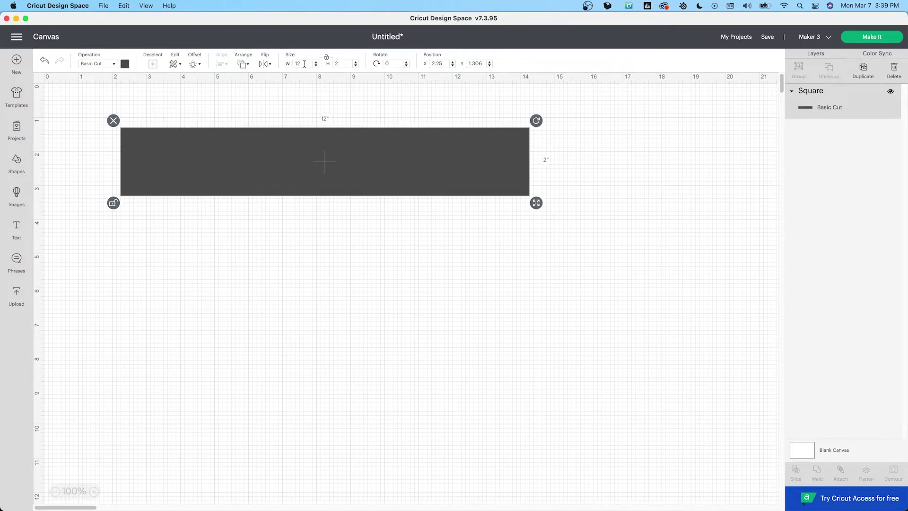
left_click(344, 63)
type("5")
key("Return")
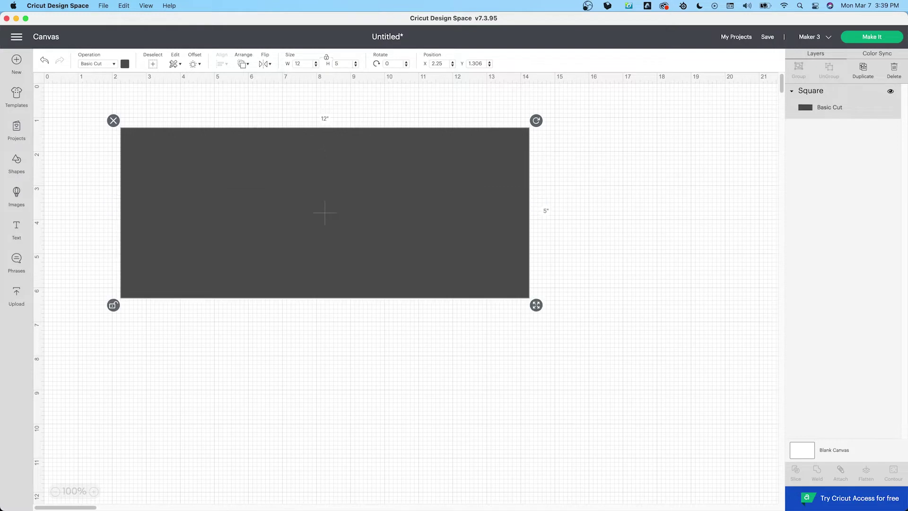
- Set the rectangle's operation to Pen and move it near the canvas's top-left
left_click(116, 67)
left_click(96, 143)
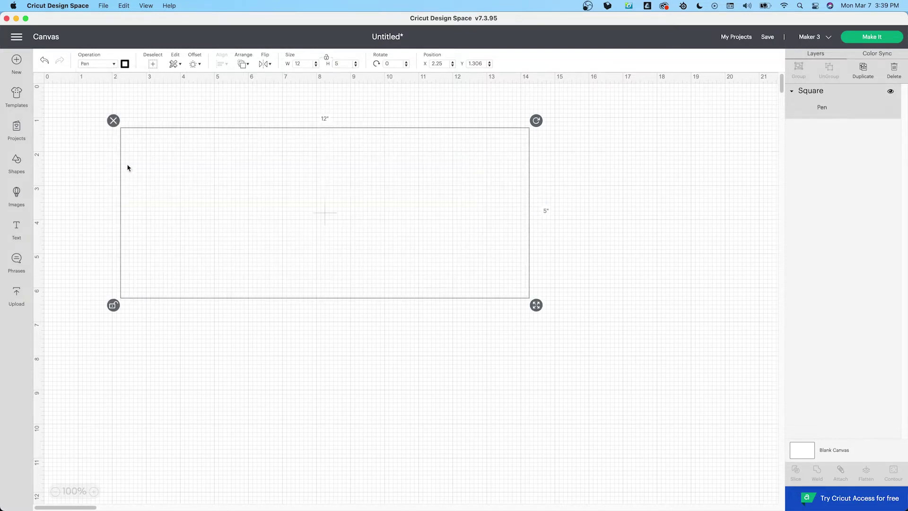
left_click(298, 302)
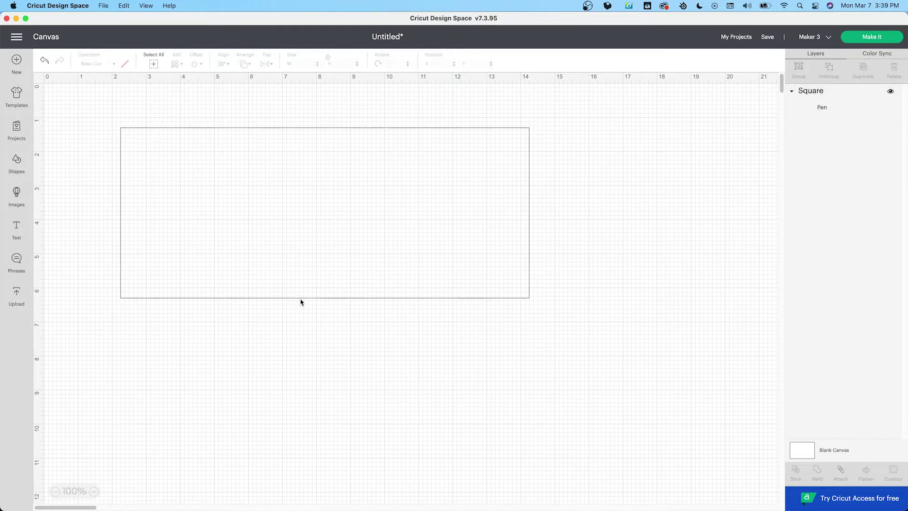
left_click_drag(302, 300, 293, 290)
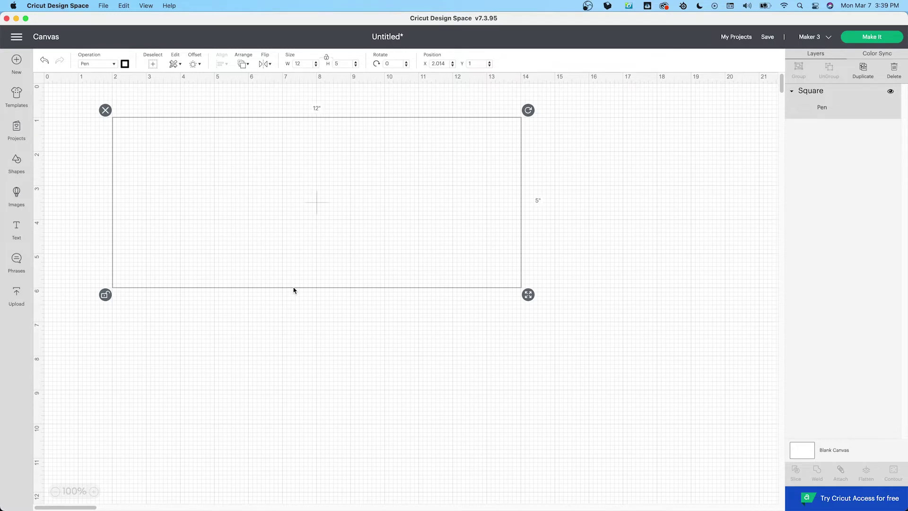
left_click(306, 390)
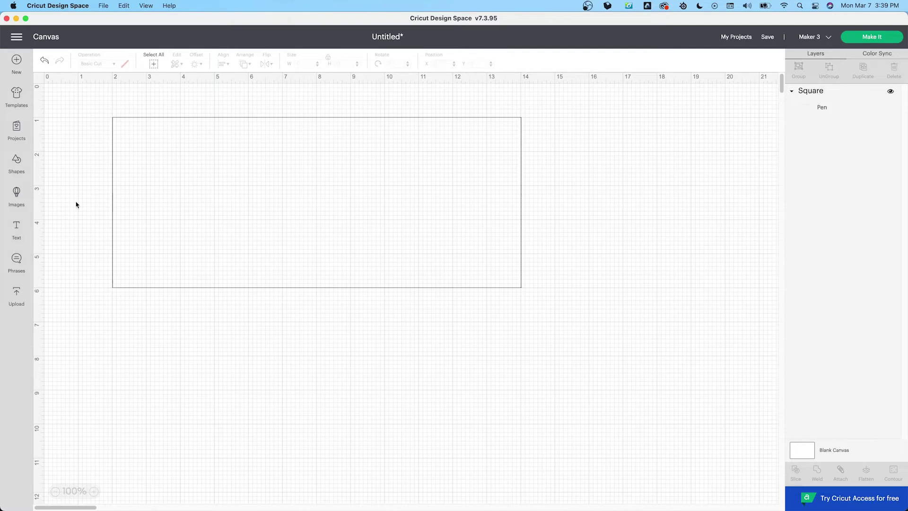
- Add a text object and replace its placeholder with 'MOM'
left_click(18, 231)
left_click(225, 225)
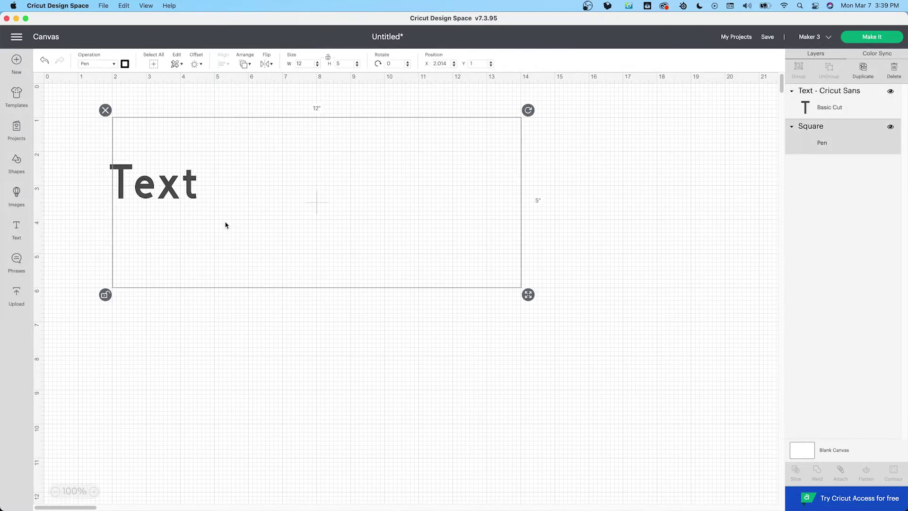
left_click(192, 187)
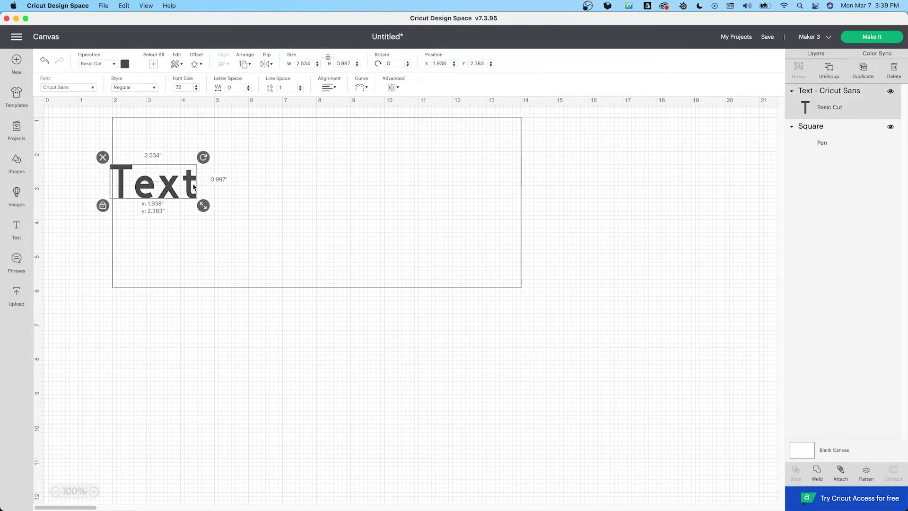
double_click(191, 186)
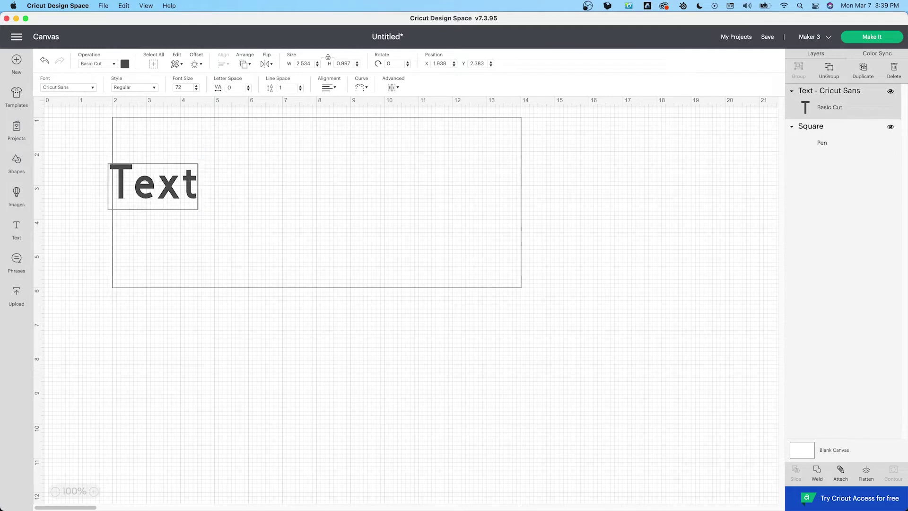
key("BackSpace")
key("BackSpace")
key("BackSpace")
key("BackSpace")
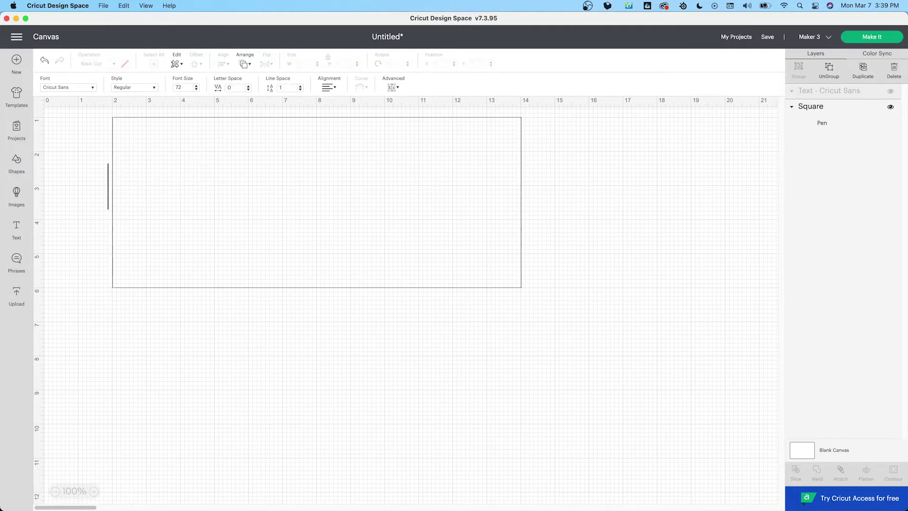
type("MOM")
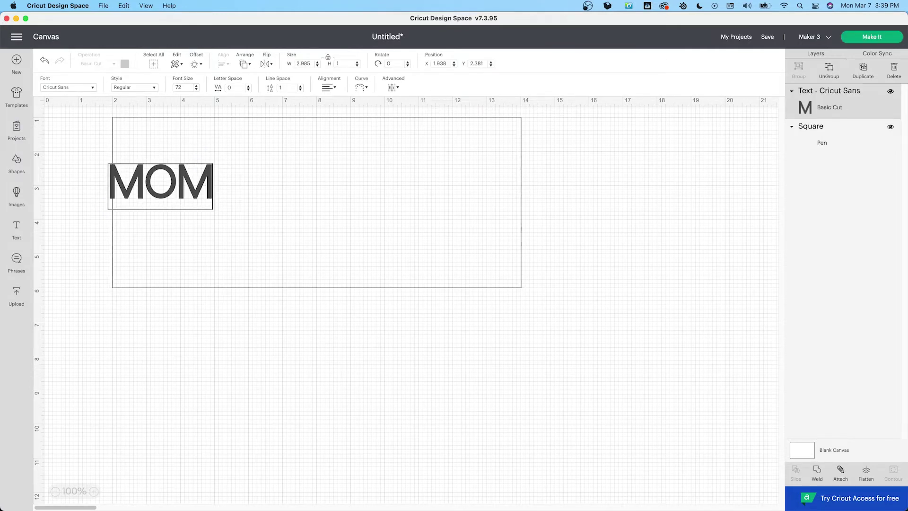
left_click(268, 247)
- Move MOM into the rectangle and enlarge it to about 11.3 in wide
left_click(210, 193)
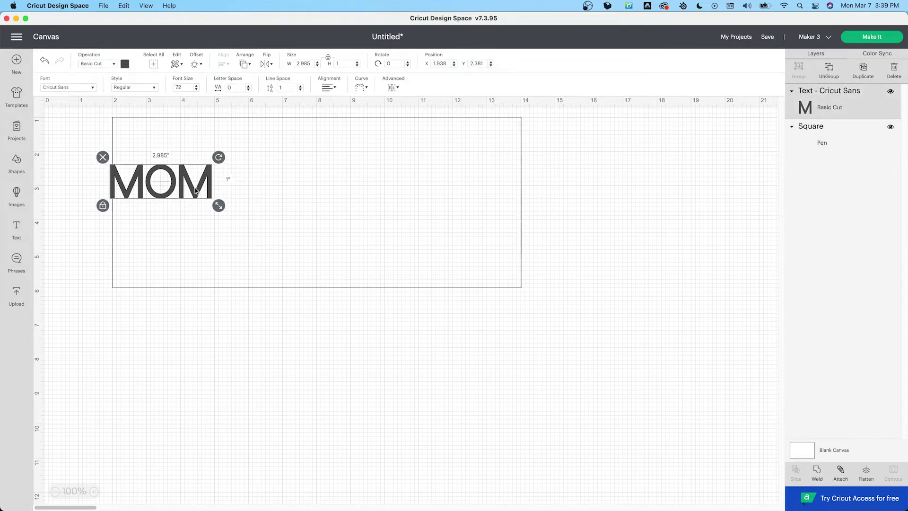
left_click_drag(195, 191, 481, 284)
left_click_drag(446, 259, 436, 239)
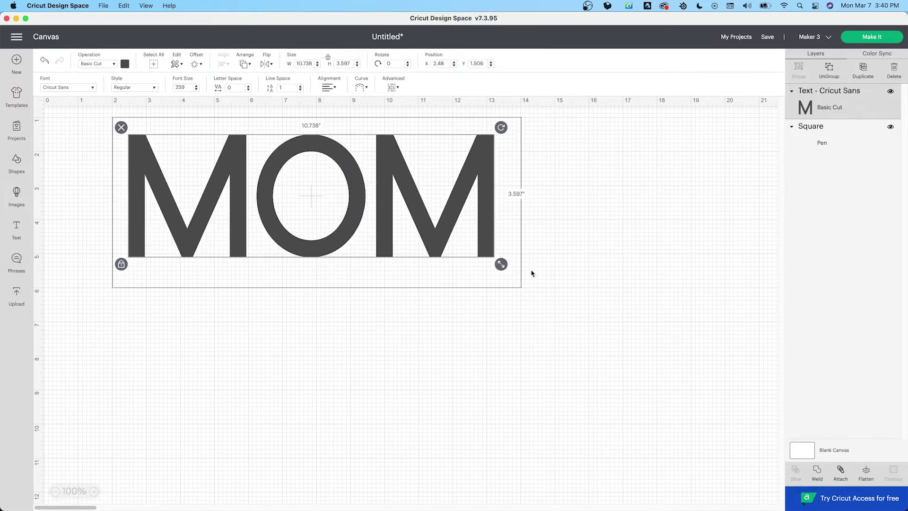
mouse_move(505, 267)
left_mouse_down()
mouse_move(530, 271)
mouse_move(518, 274)
left_mouse_up()
mouse_move(459, 254)
left_mouse_down()
mouse_move(446, 248)
mouse_move(450, 254)
left_mouse_up()
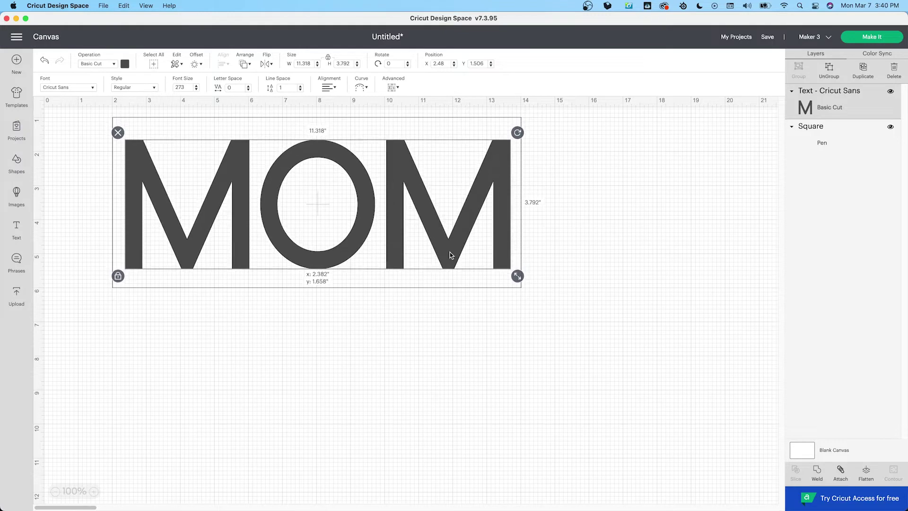
left_click(655, 377)
- Select MOM with the rectangle and centre-align them
left_click_drag(669, 379, 133, 90)
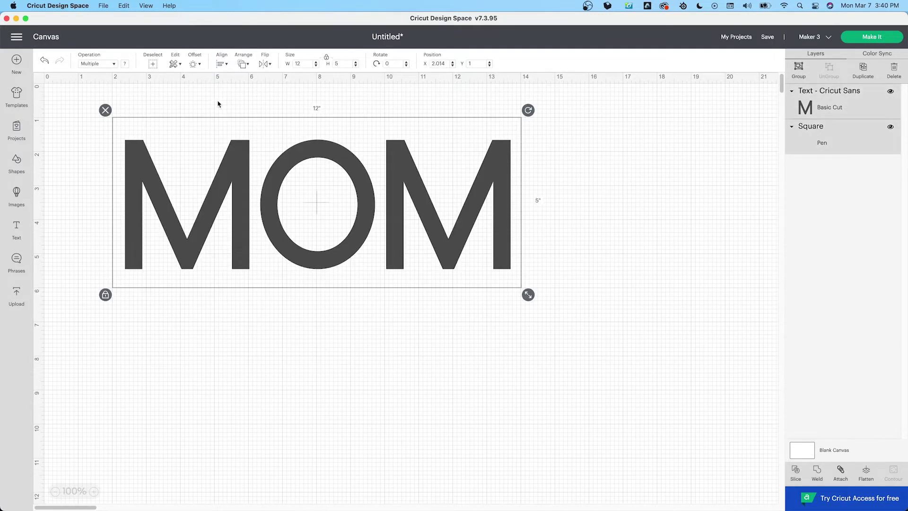
left_click(223, 66)
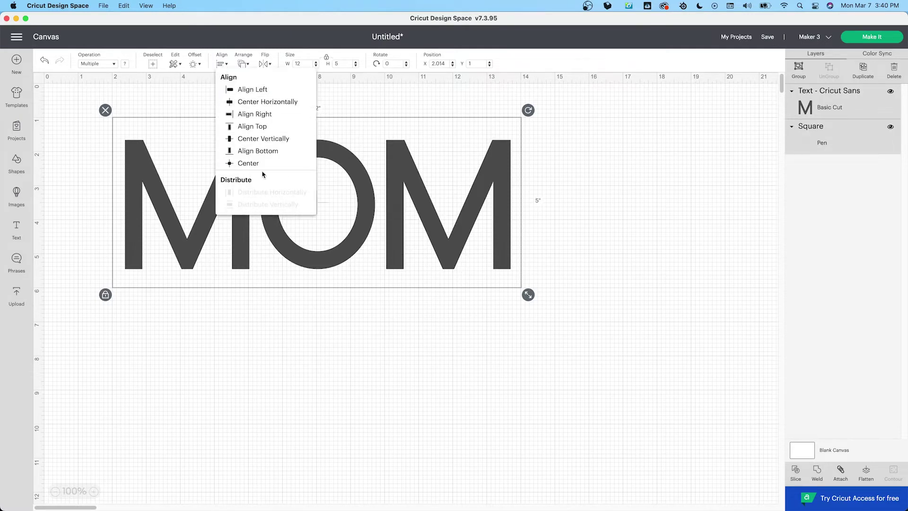
left_click(246, 166)
left_click(359, 371)
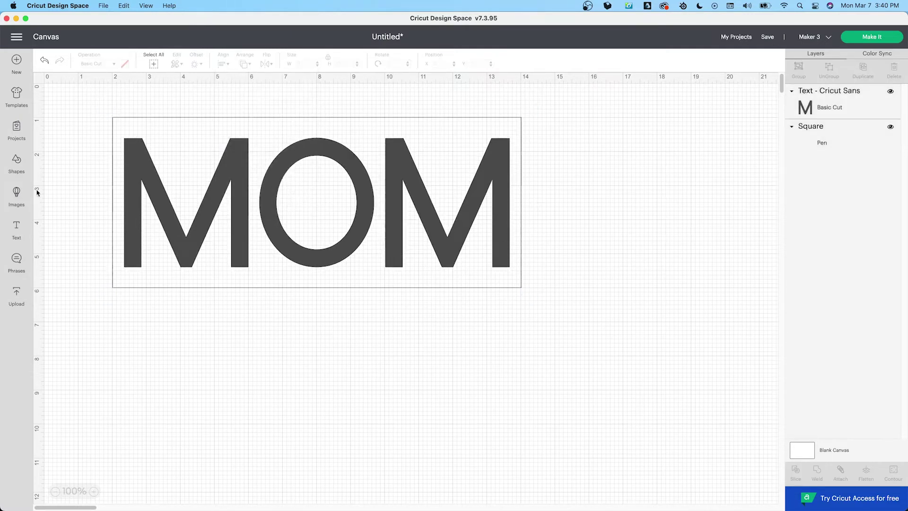
- Add a new text object below the rectangle reading 'dylan'
left_click(18, 232)
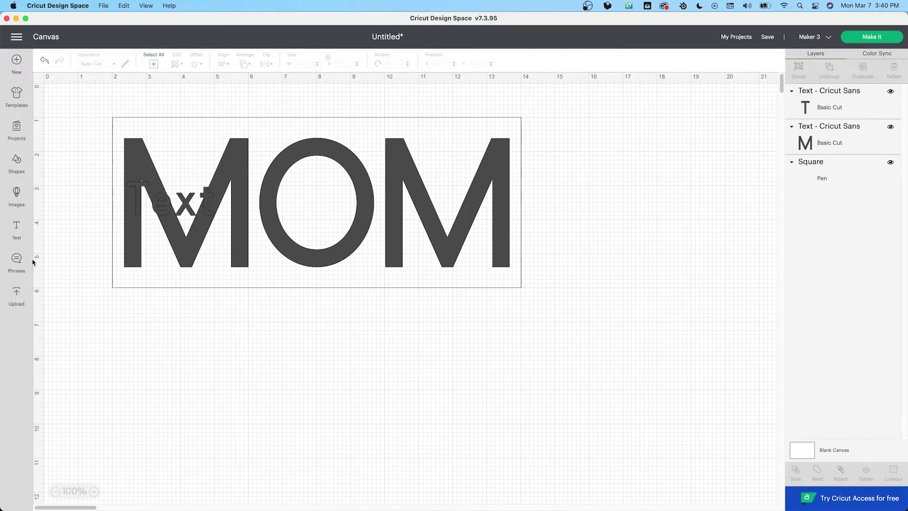
left_click_drag(184, 199, 363, 355)
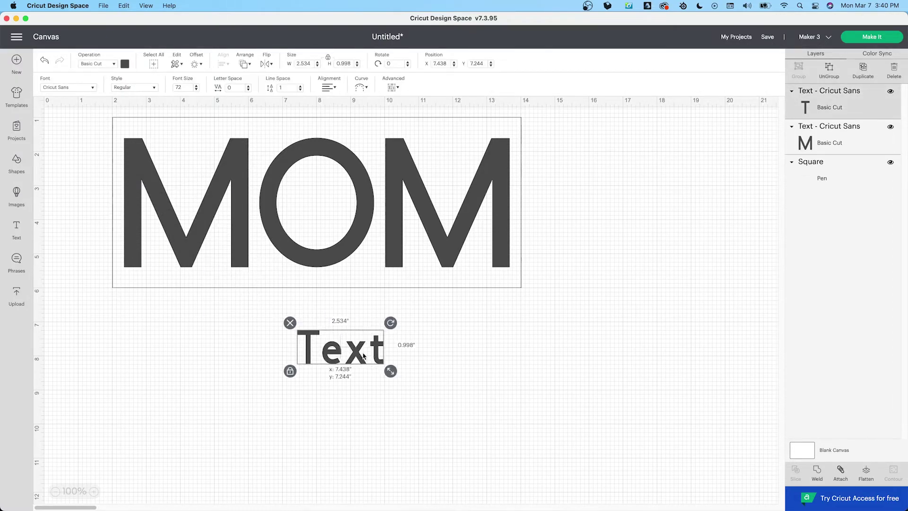
double_click(380, 352)
key("BackSpace")
key("BackSpace")
key("BackSpace")
key("BackSpace")
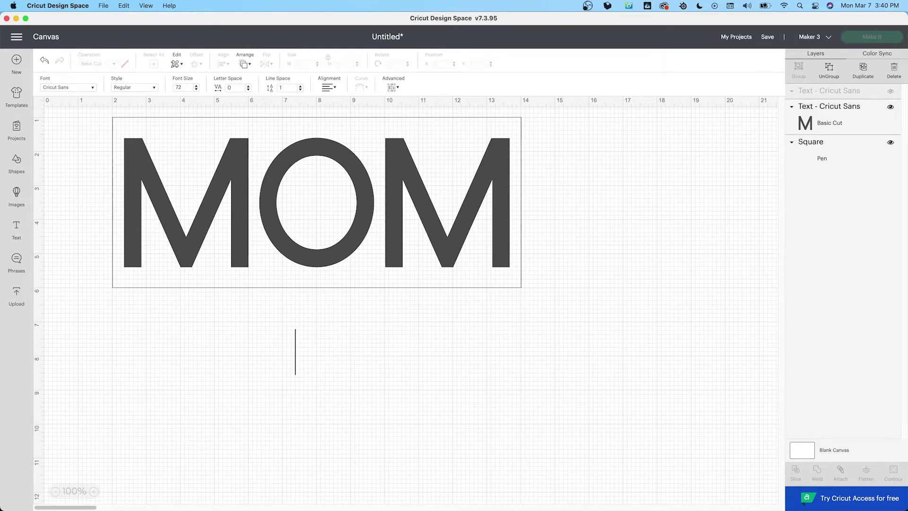
type("dylan")
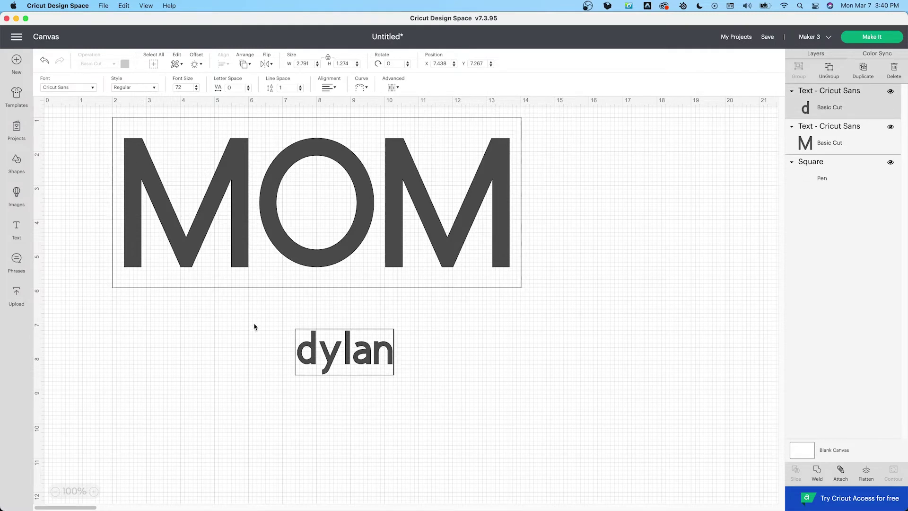
- Set the dylan text's font to Hello Honey
left_click(79, 89)
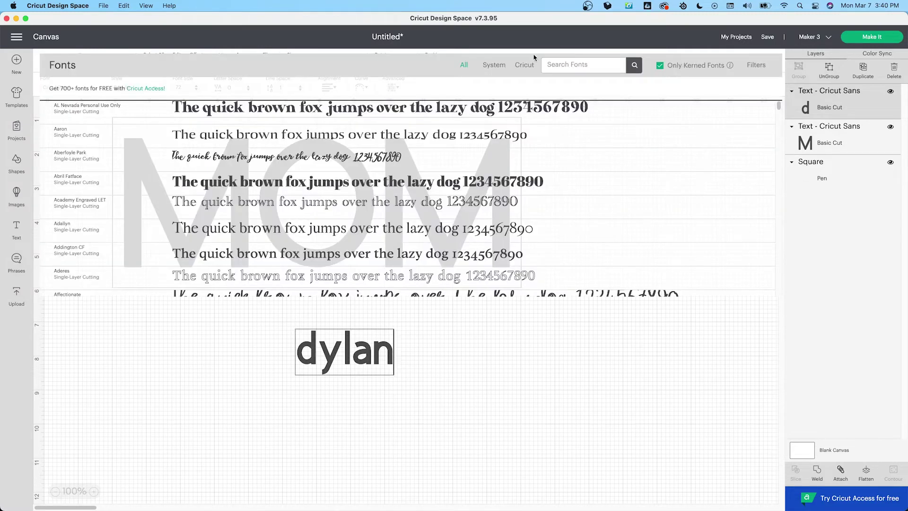
type("hello honey")
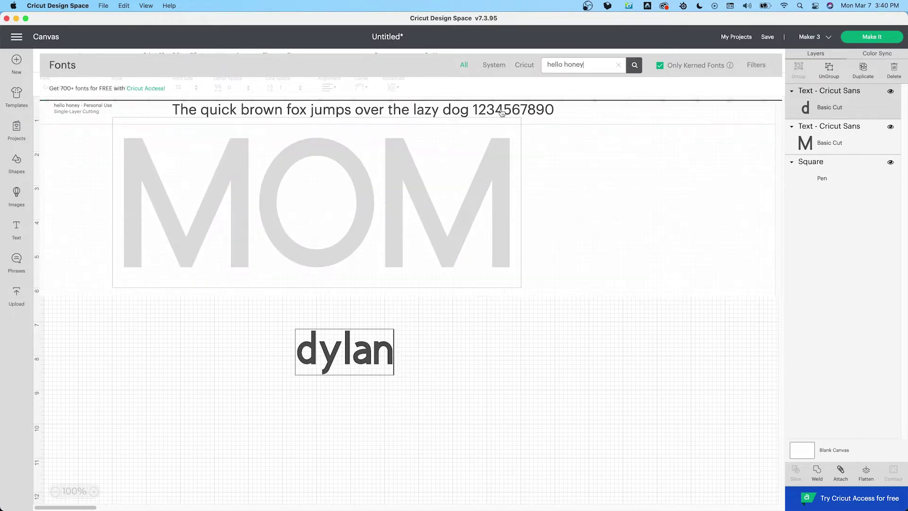
left_click(579, 118)
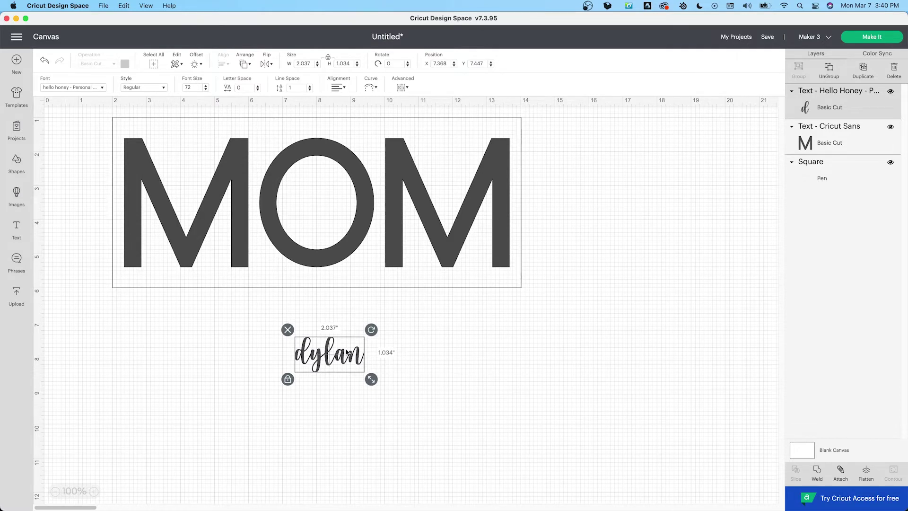
- Enlarge the dylan script to about 5.33 × 2.70 in and shift it left under MOM
left_click_drag(333, 358, 321, 339)
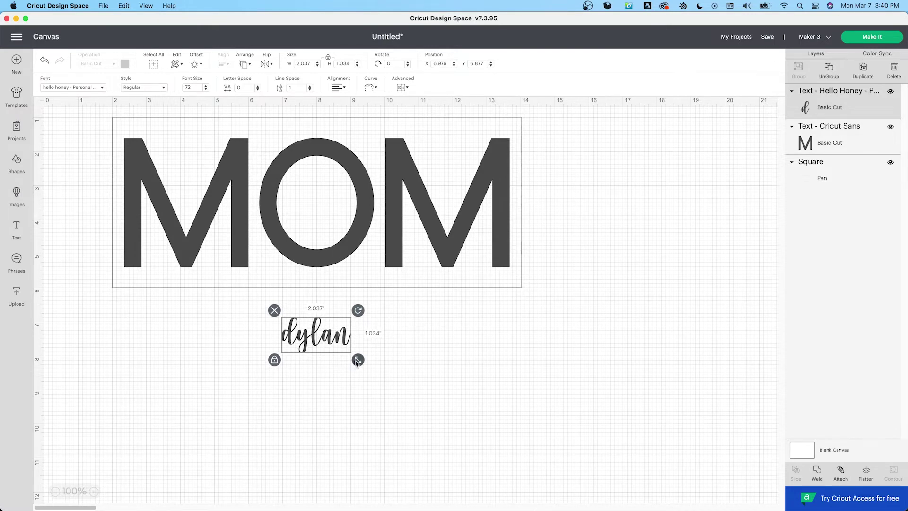
left_click_drag(358, 361, 471, 417)
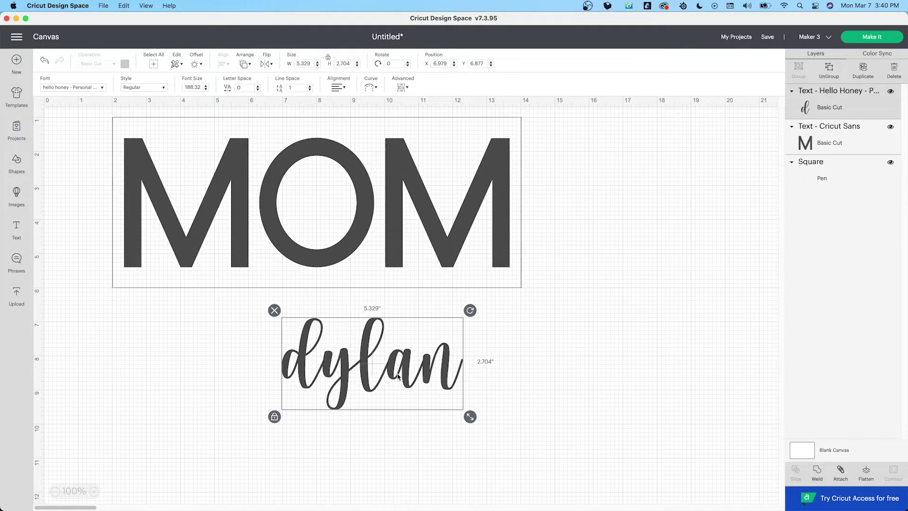
left_click_drag(404, 375, 362, 376)
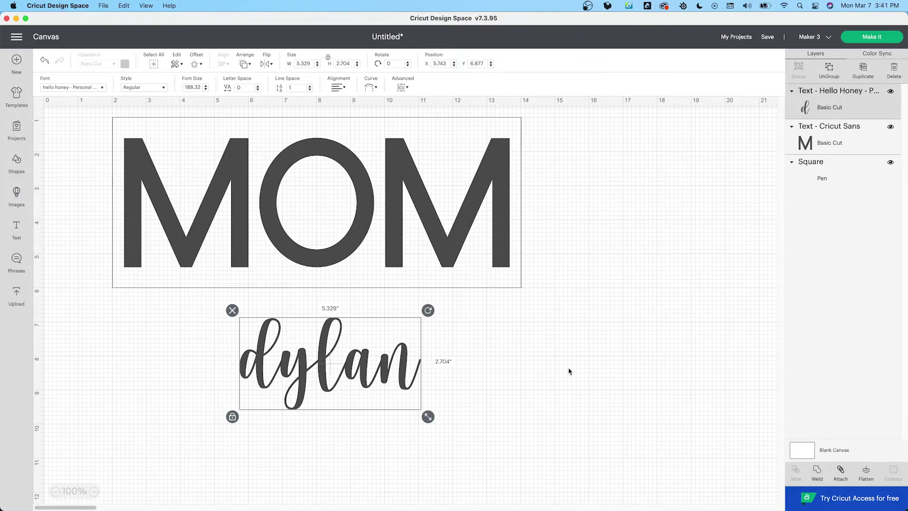
- In Font Book, find and copy Hello Honey's swash lead-in d glyph, then return to Cricut
key("ctrl+Up")
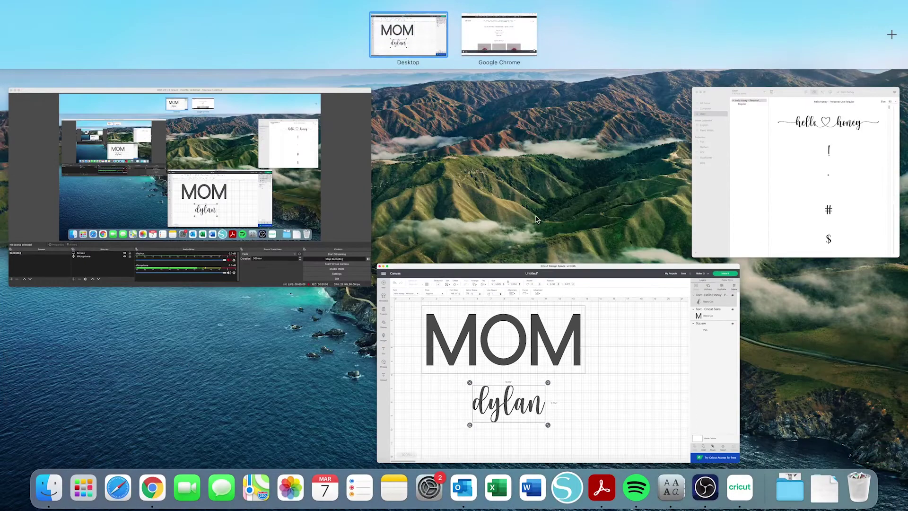
left_click(710, 123)
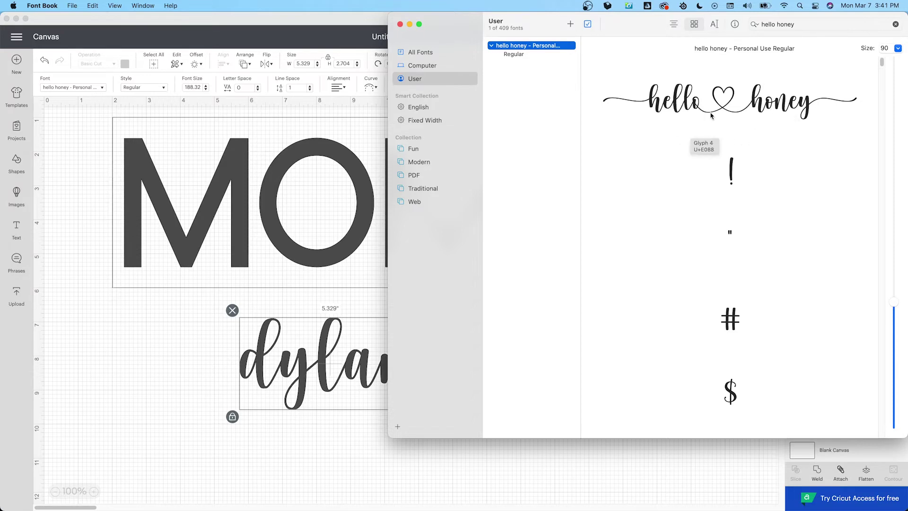
scroll(711, 116, "down", 5)
scroll(712, 116, "up", 5)
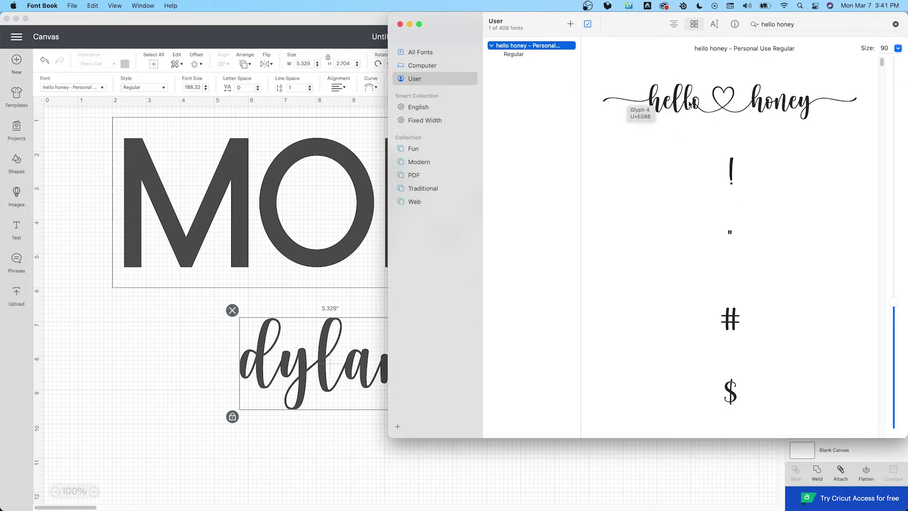
scroll(709, 116, "down", 20)
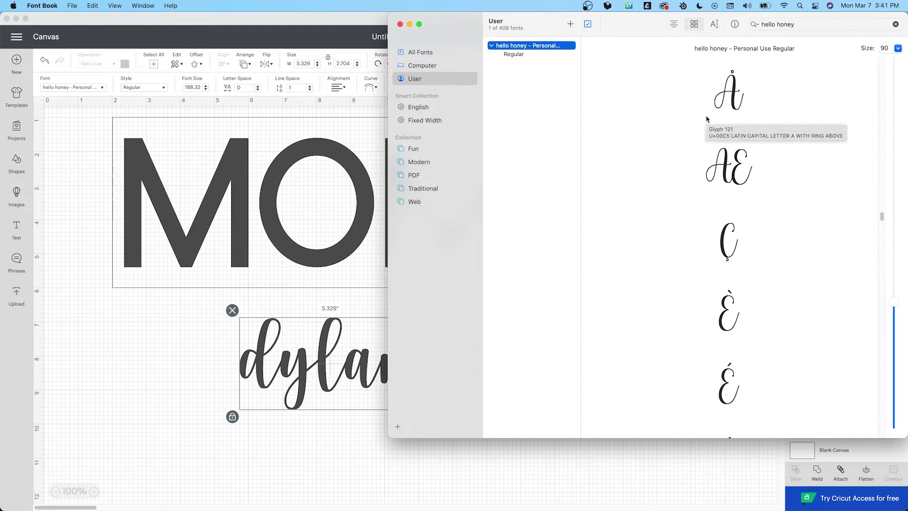
scroll(707, 118, "down", 20)
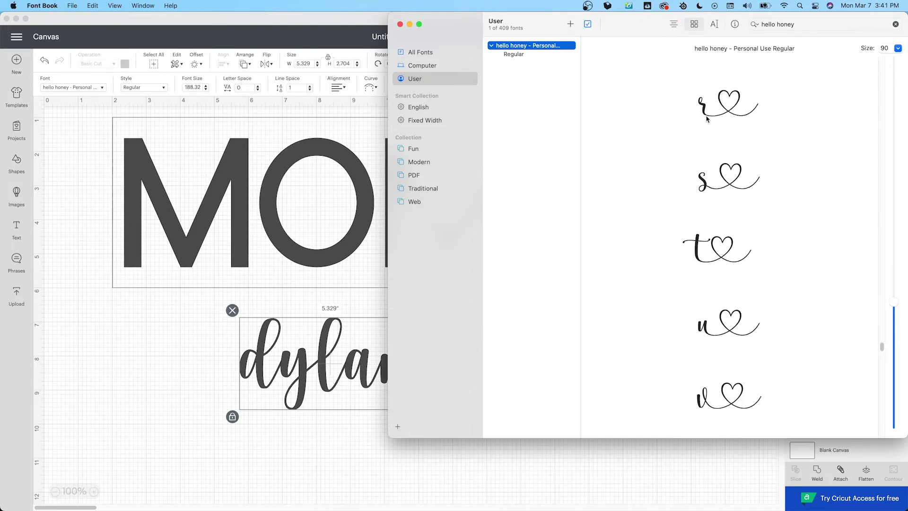
scroll(707, 118, "down", 20)
scroll(709, 137, "up", 20)
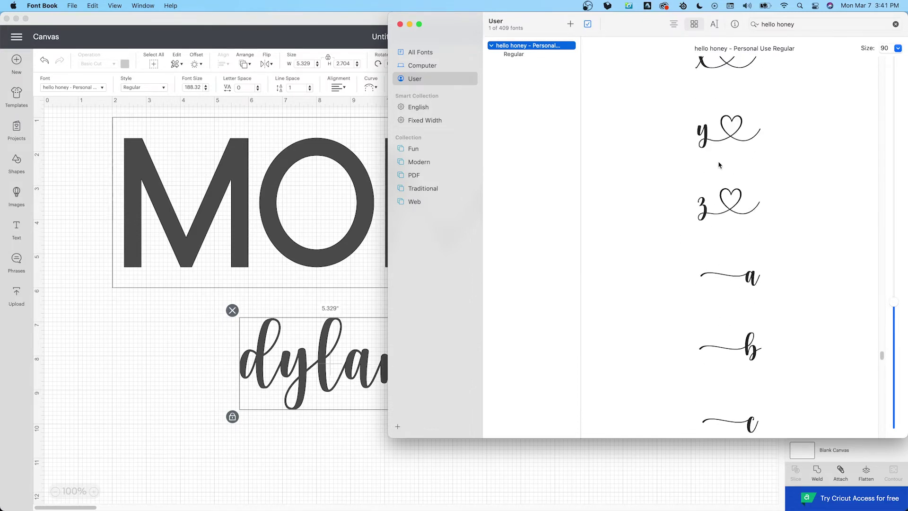
scroll(752, 251, "down", 8)
scroll(753, 253, "up", 2)
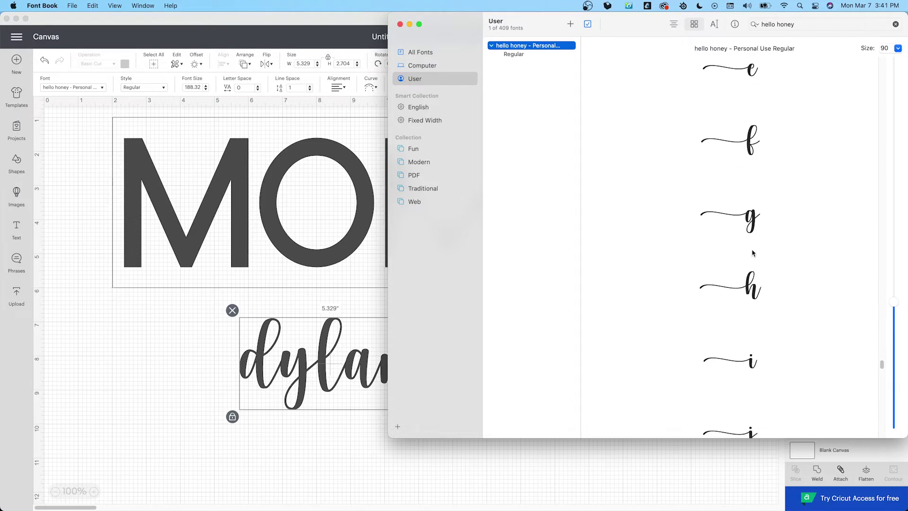
scroll(753, 253, "up", 3)
scroll(742, 87, "up", 2)
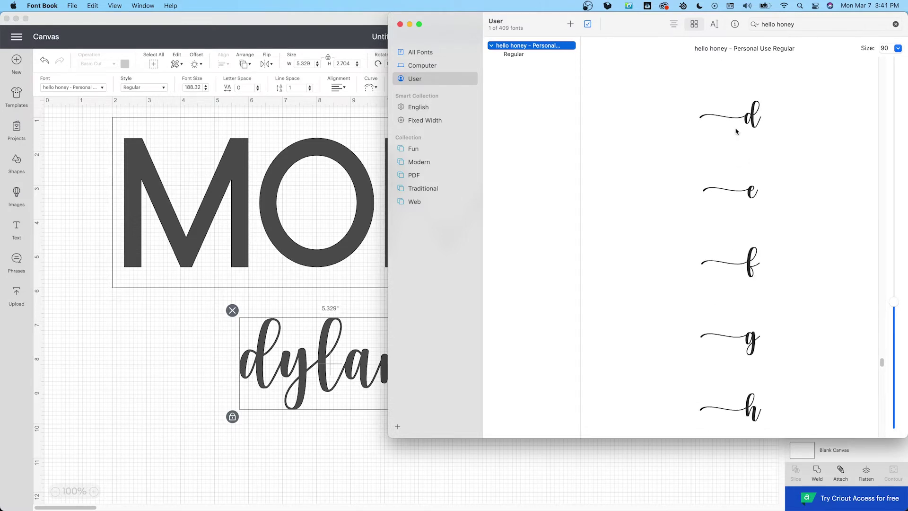
left_click(744, 127)
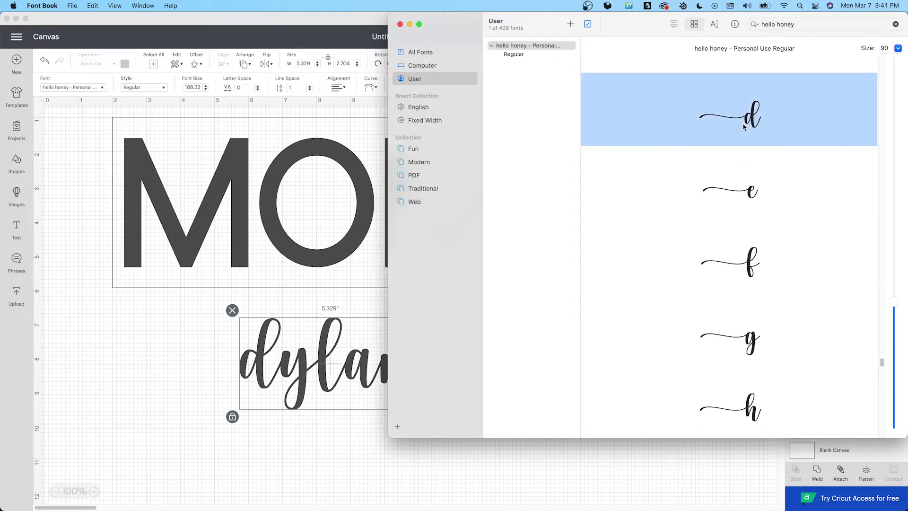
left_click(217, 341)
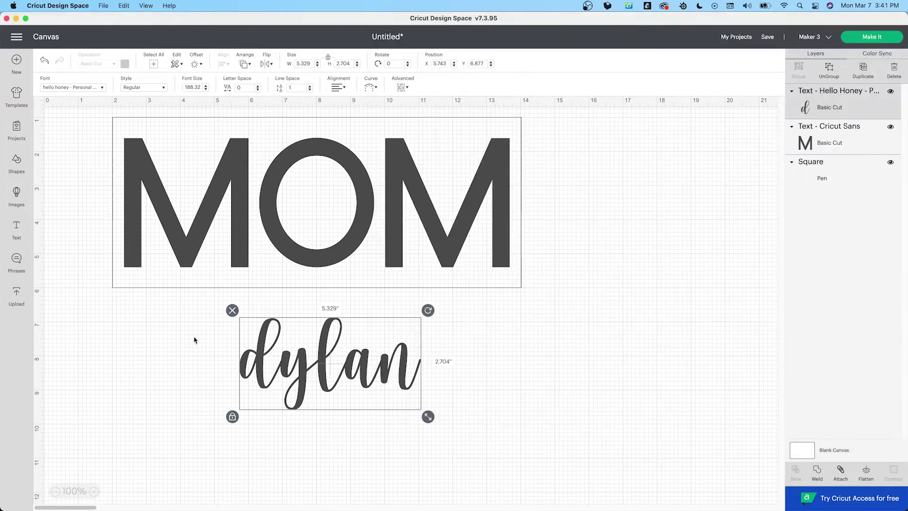
- Replace the first d of dylan with the copied swash d glyph
double_click(268, 369)
left_click_drag(274, 351, 252, 352)
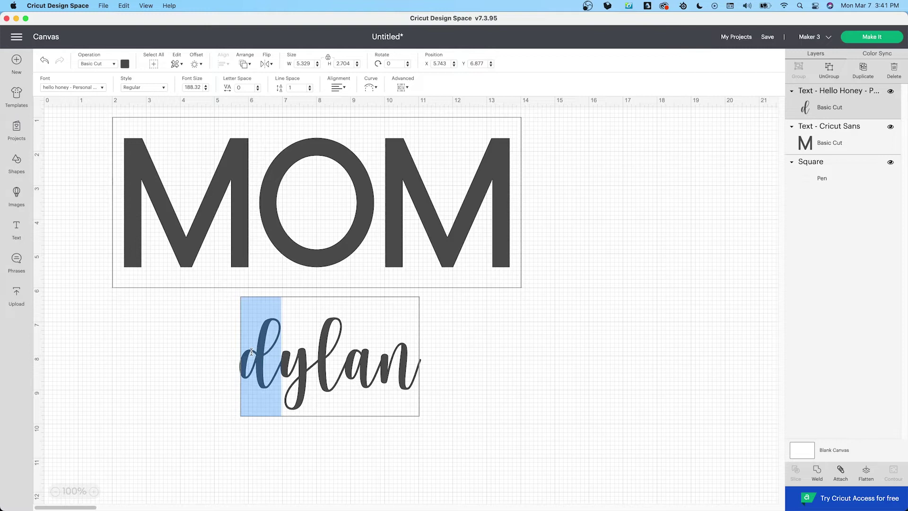
type("d")
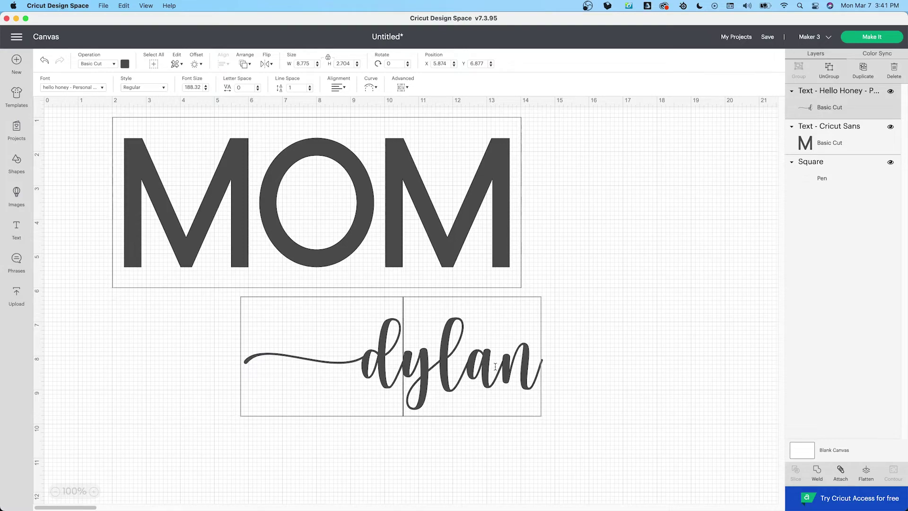
- Swap dylan's final n for the heart-tailed n glyph and continue typing 'hunter'
key("ctrl+Up")
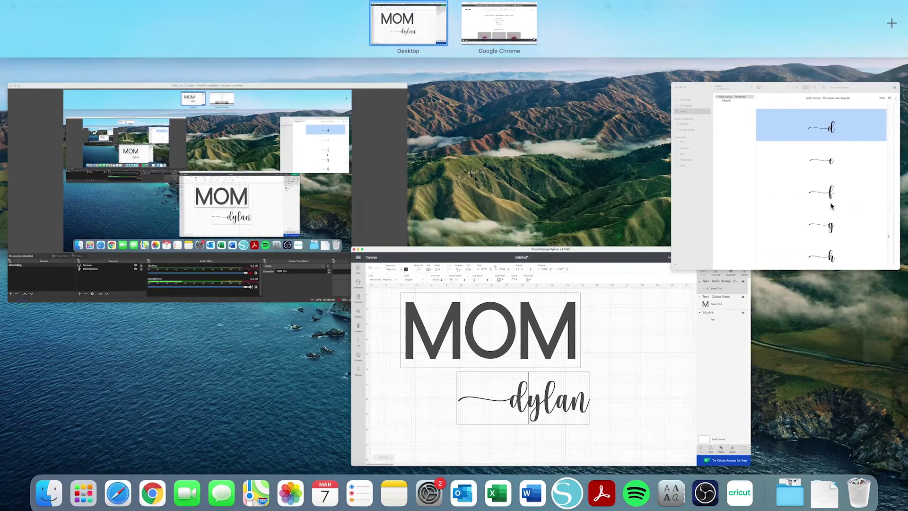
left_click(831, 206)
scroll(802, 259, "down", 10)
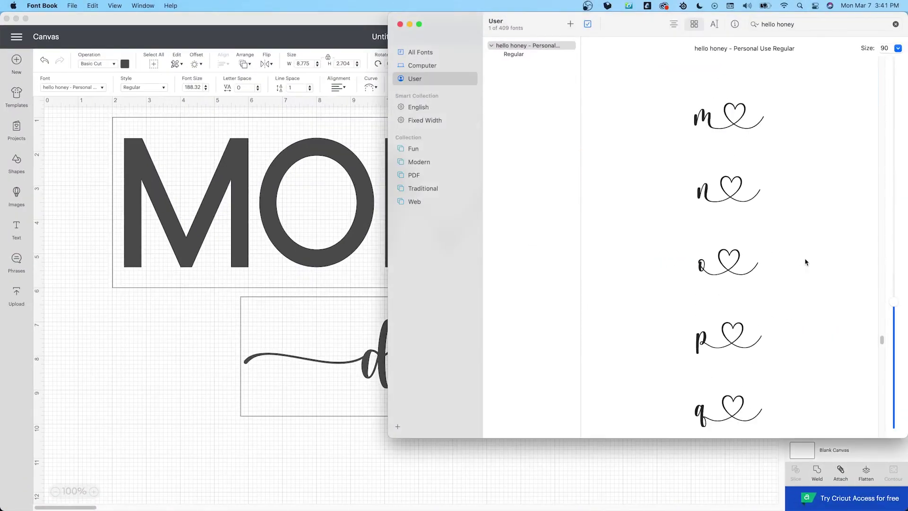
left_click(740, 201)
left_click(367, 322)
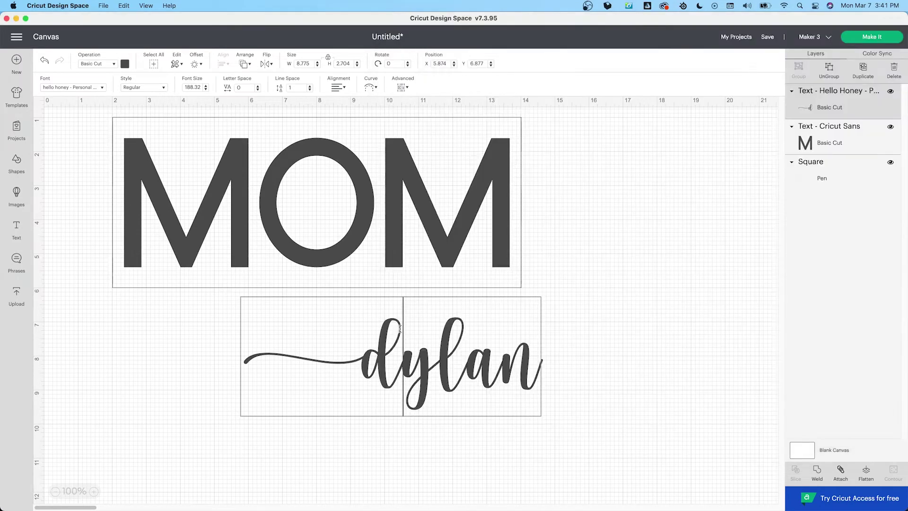
left_click_drag(503, 370, 531, 371)
type("n")
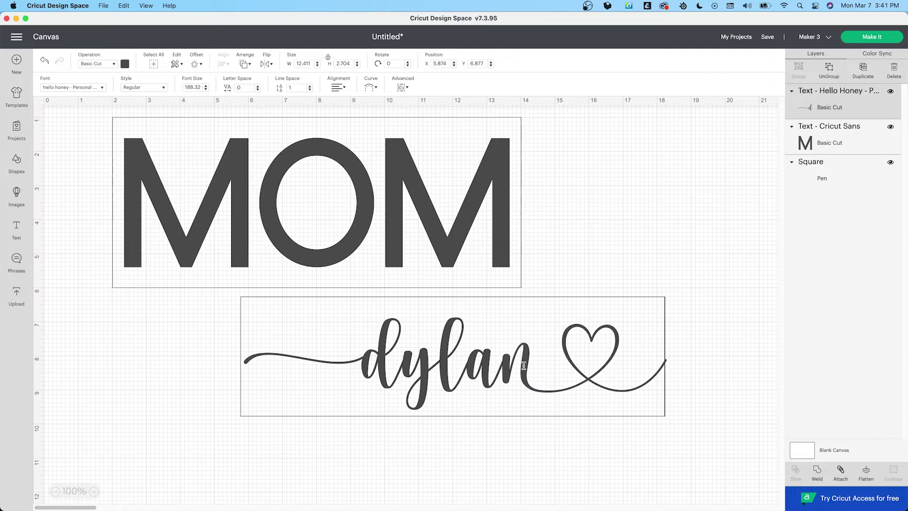
type("hunt")
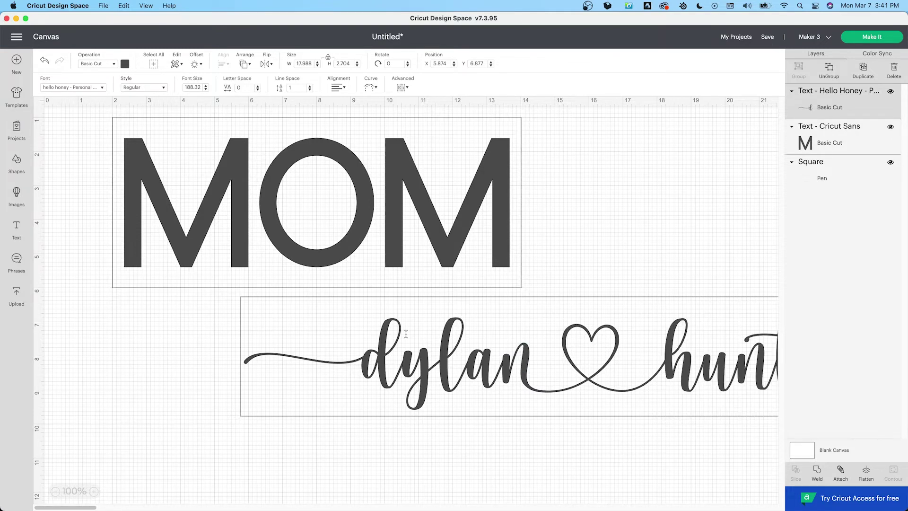
- Move the name text left under MOM and shrink it to about 12.3 in wide
left_click(188, 367)
left_click_drag(426, 369, 279, 368)
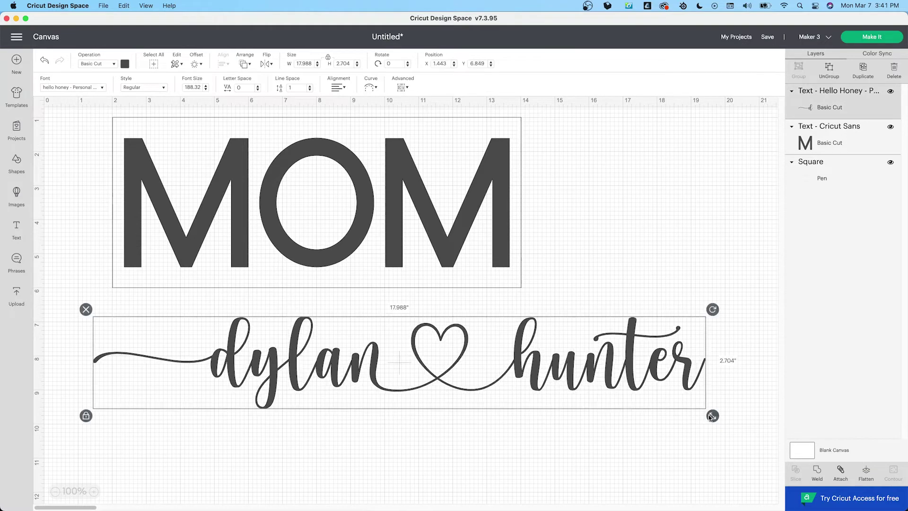
left_click_drag(712, 416, 471, 385)
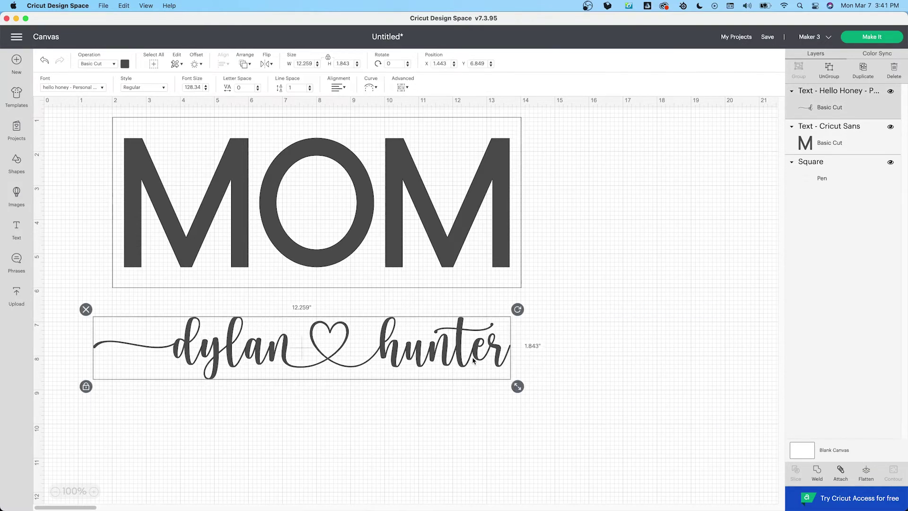
- Replace hunter's final r with the swash-tailed r glyph from Font Book
double_click(495, 348)
left_click_drag(503, 350, 487, 350)
key("super+c")
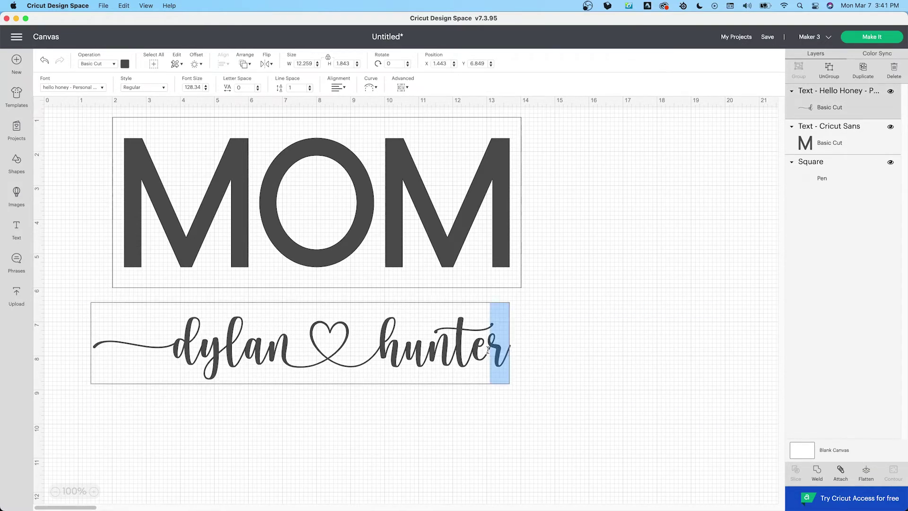
key("ctrl+Up")
left_click(808, 241)
scroll(808, 241, "down", 15)
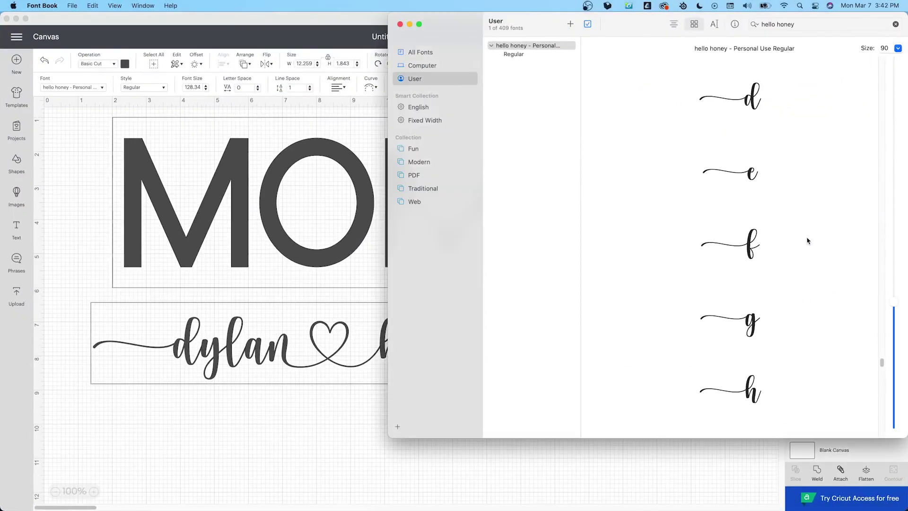
scroll(806, 236, "down", 20)
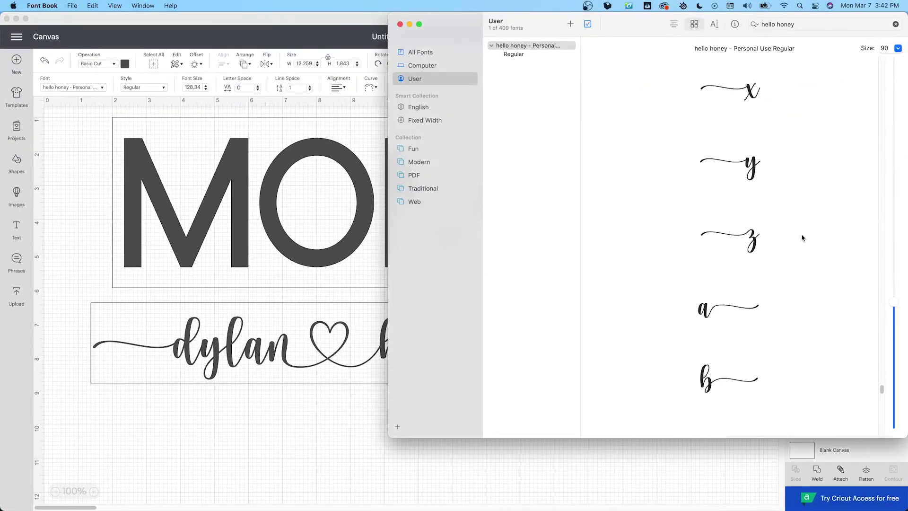
scroll(802, 263, "up", 5)
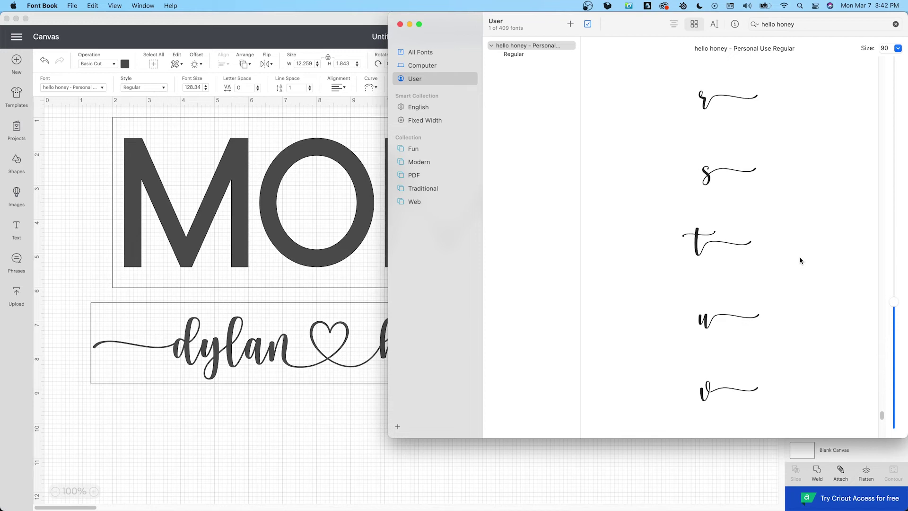
left_click(702, 104)
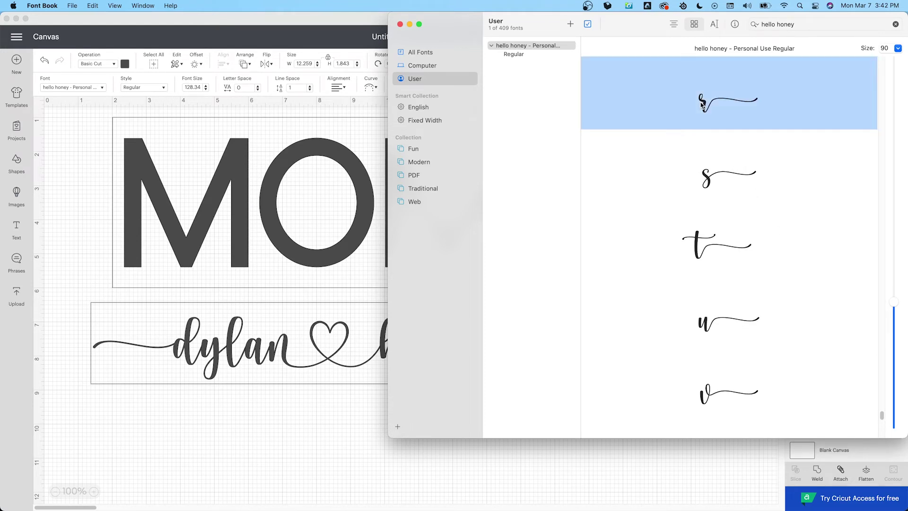
key("super+Tab")
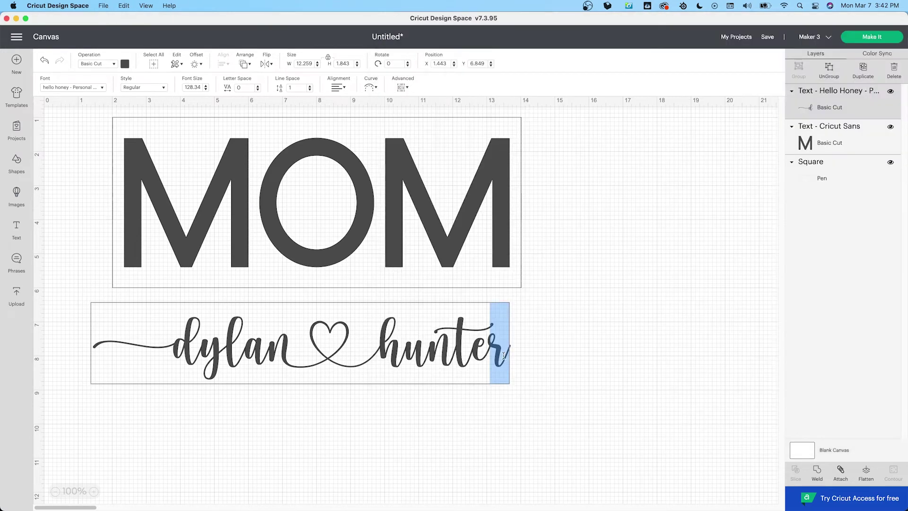
key("super+v")
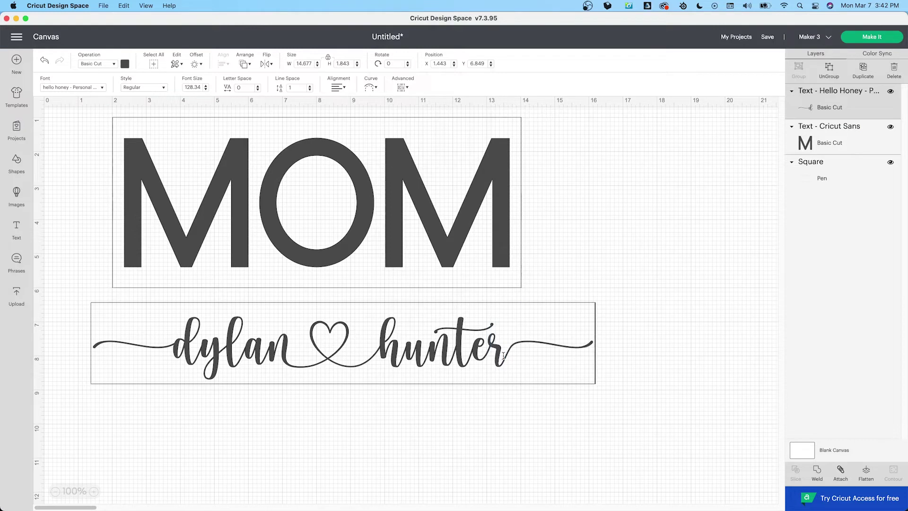
left_click(436, 406)
left_click(416, 365)
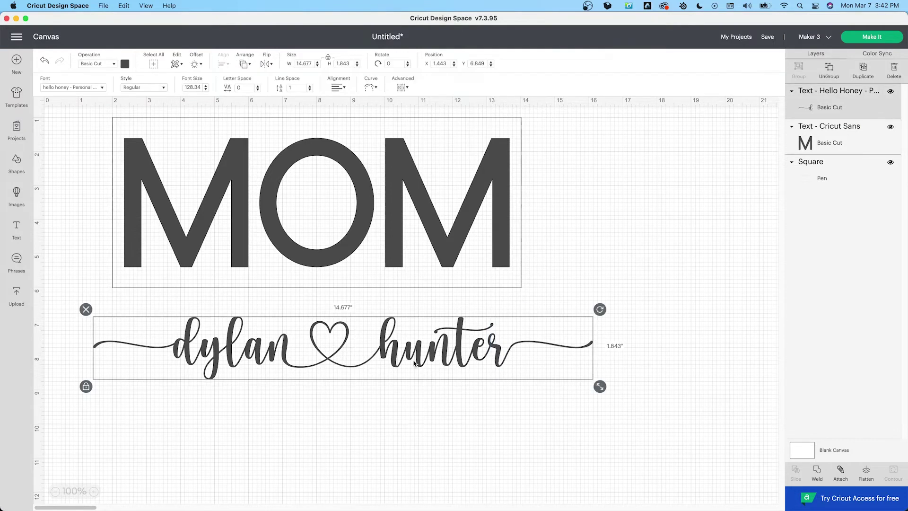
- Weld the 'dylan ♥ hunter' script into one shape and nudge it right and down
right_click(416, 365)
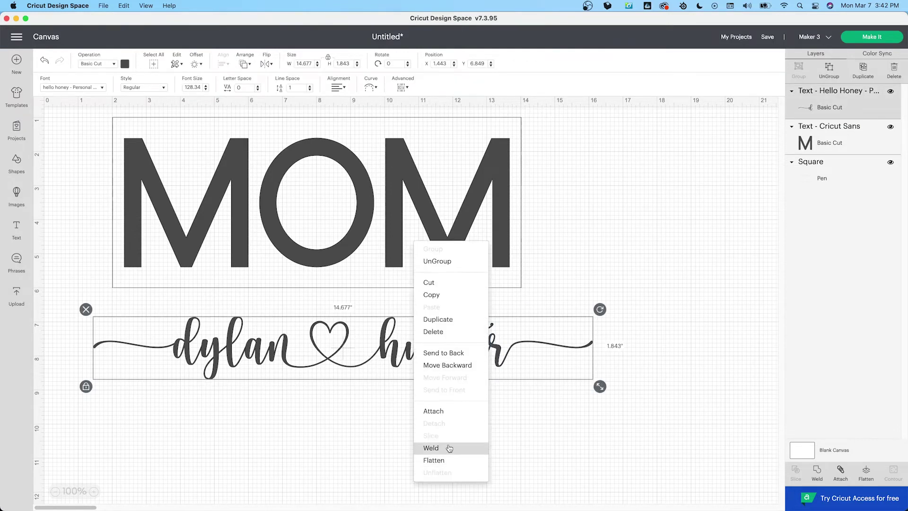
left_click(493, 441)
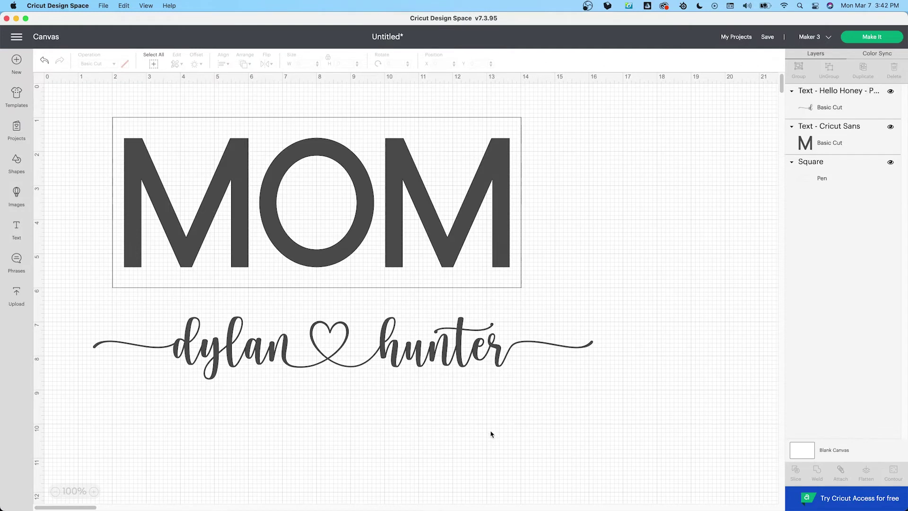
left_click(431, 357)
left_click_drag(431, 357, 451, 370)
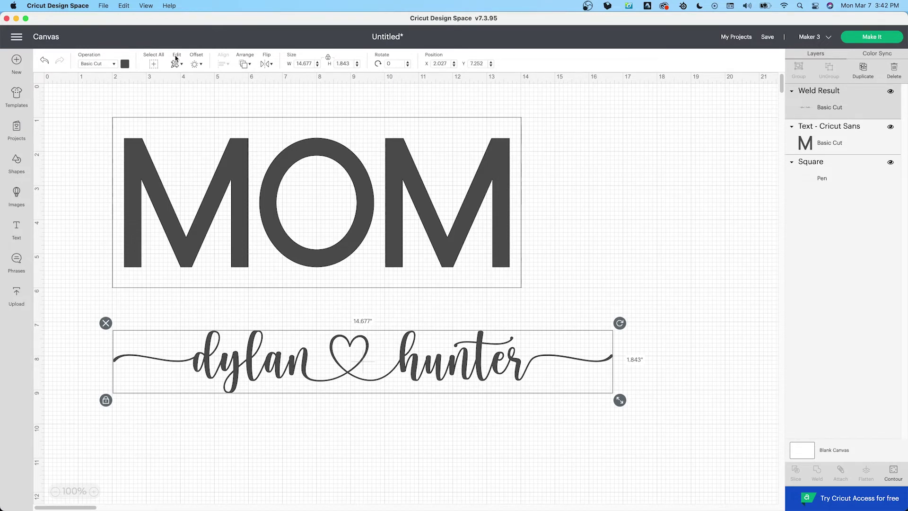
- Apply a rounded offset of about 0.167 in to the welded script
left_click(194, 64)
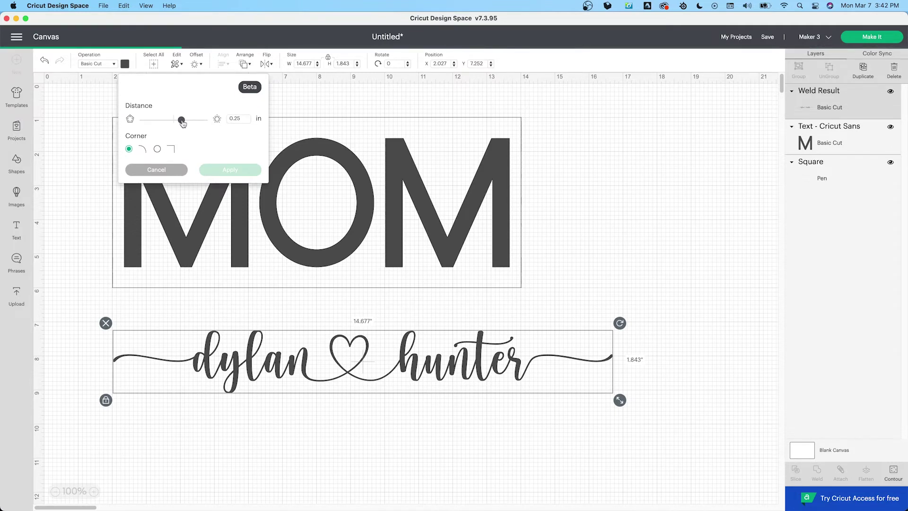
left_click(182, 121)
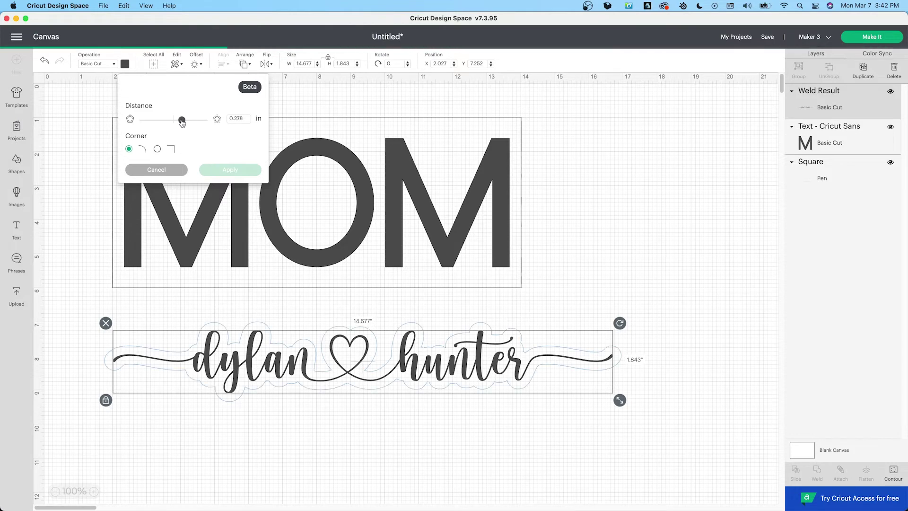
left_click_drag(182, 122, 179, 122)
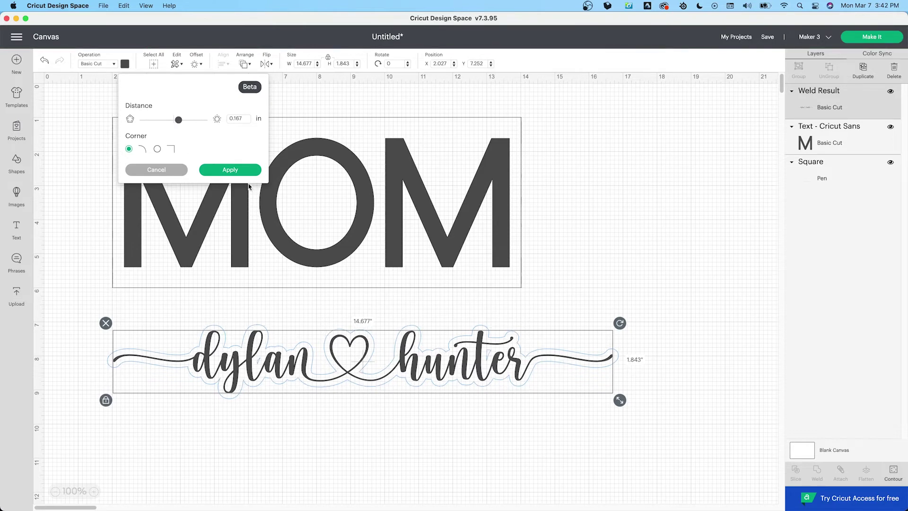
left_click(241, 171)
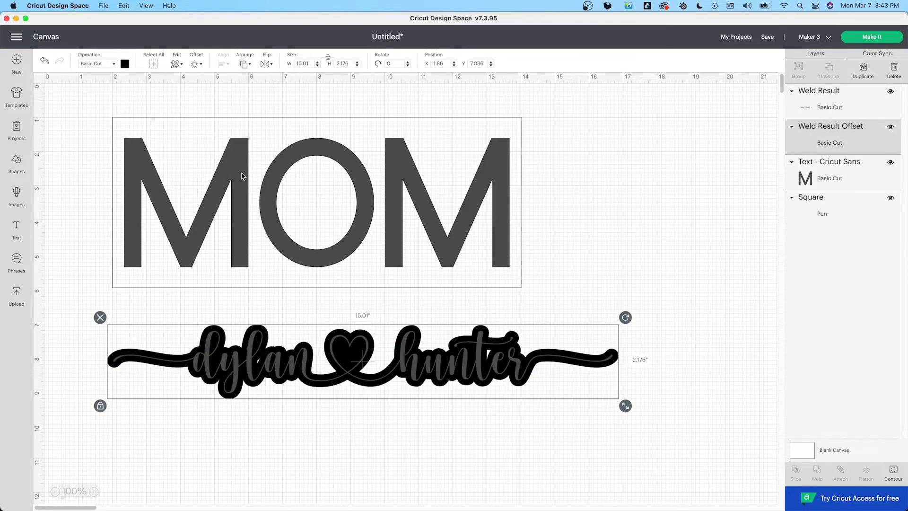
- Group the script with its offset, scale to about 10.8 in wide, and lay it across MOM
left_click(443, 463)
left_click_drag(638, 440, 75, 308)
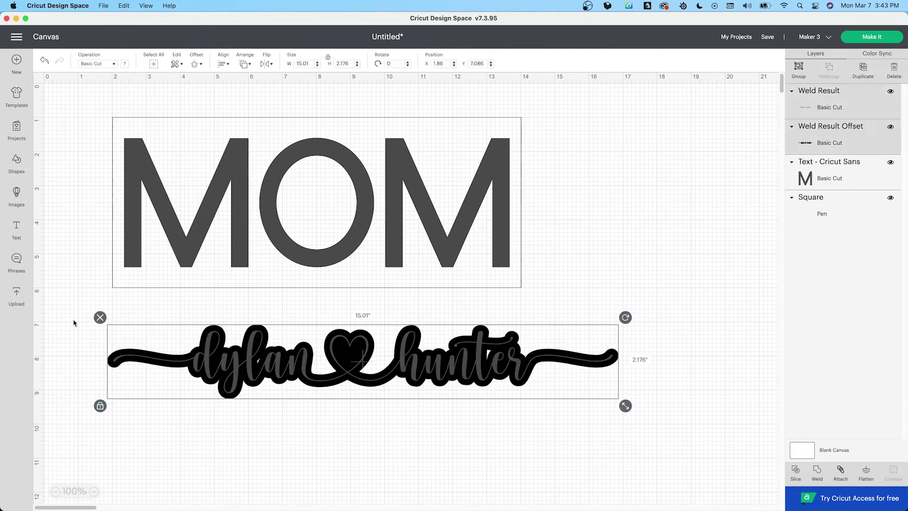
right_click(294, 367)
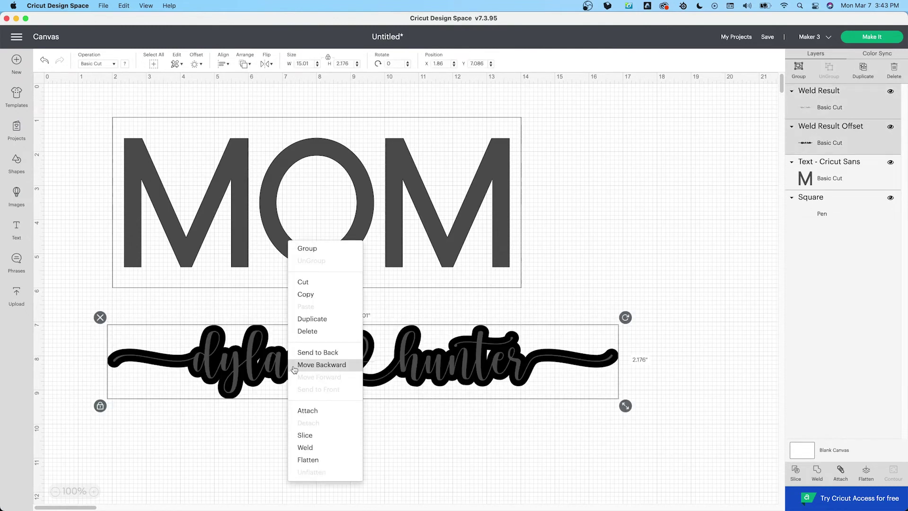
left_click(312, 248)
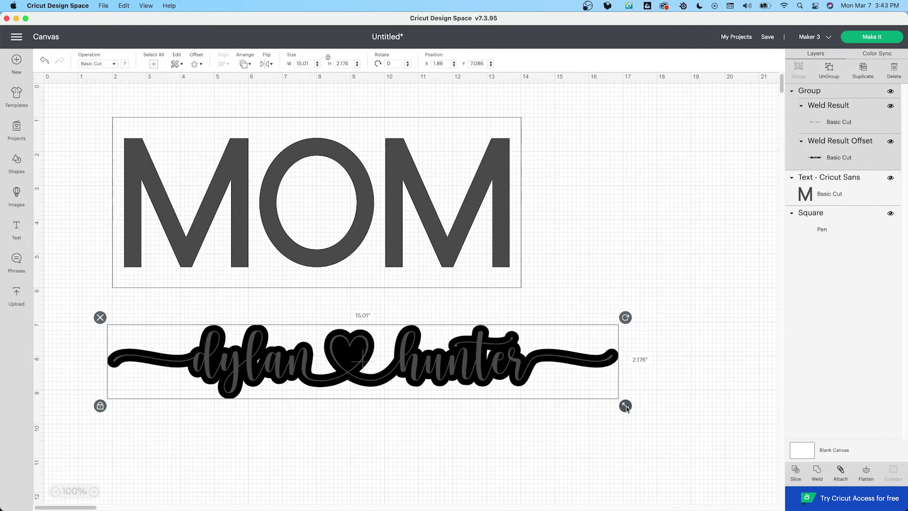
left_click_drag(626, 407, 441, 387)
left_click_drag(353, 361, 386, 219)
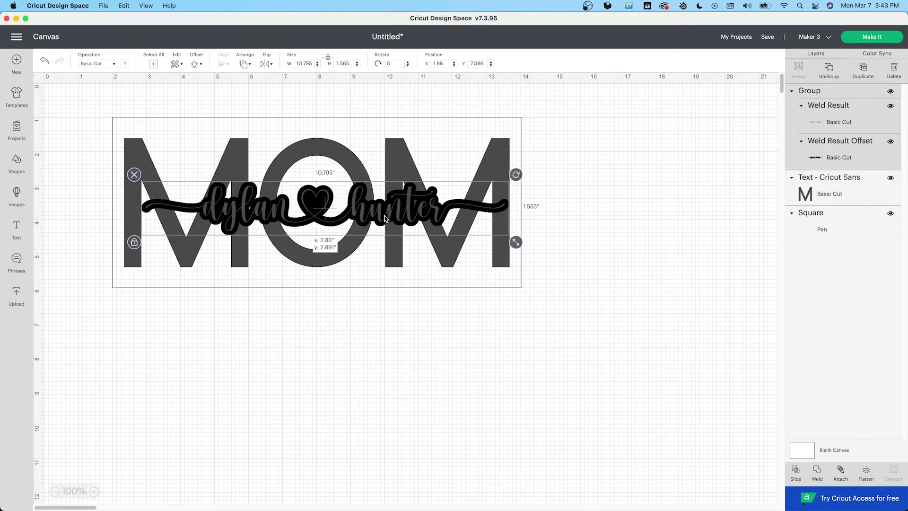
left_click(602, 262)
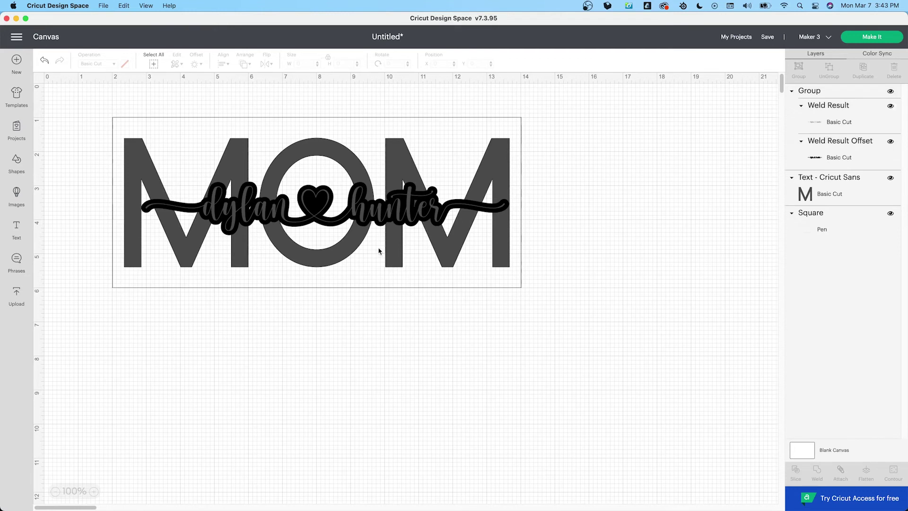
- Ungroup the script from its offset and move the thin script below MOM
left_click(378, 219)
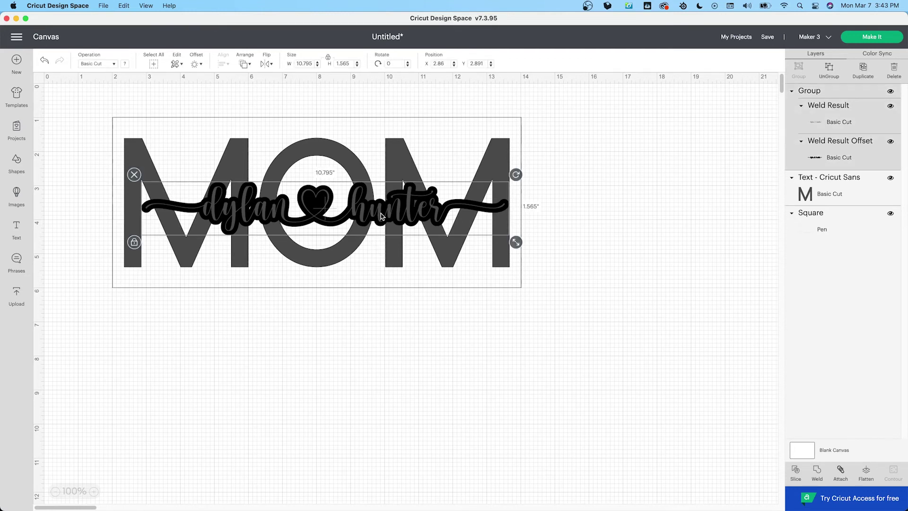
right_click(381, 216)
left_click(403, 235)
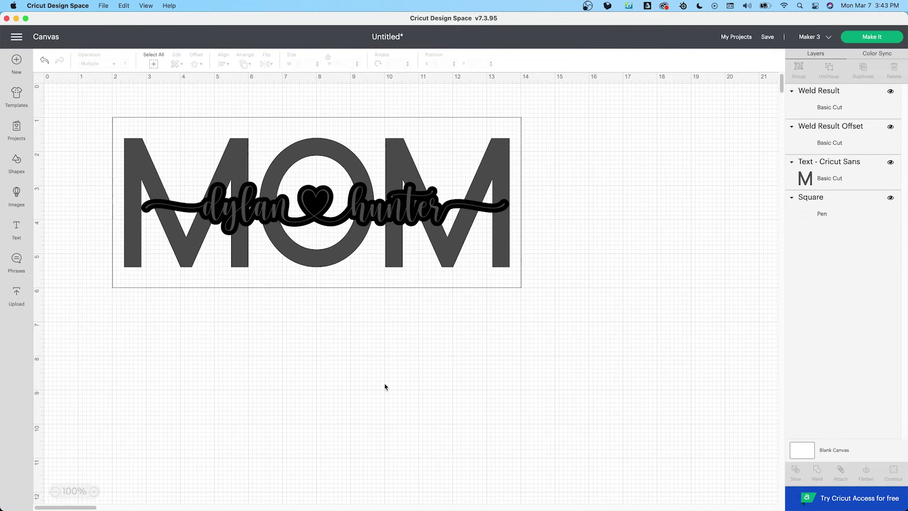
left_click(327, 196)
left_click_drag(328, 198, 322, 371)
- Slice MOM with the black offset shape
left_click(298, 154)
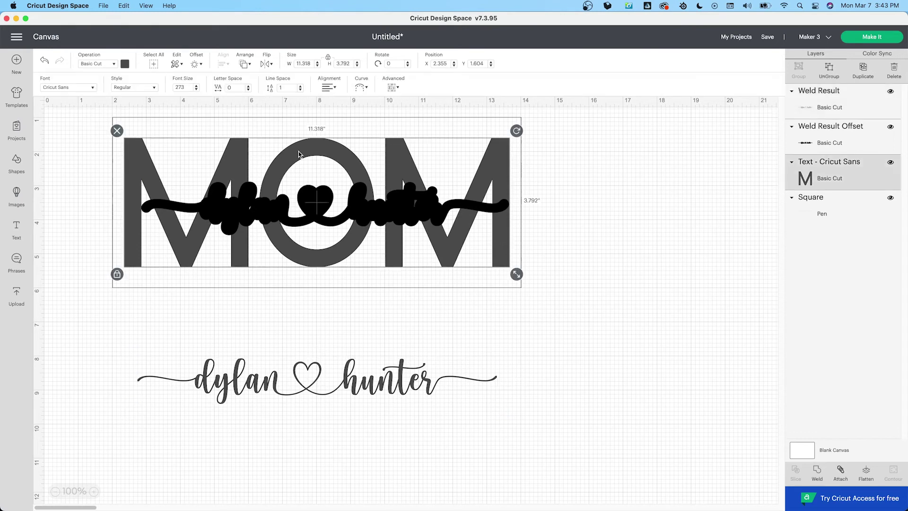
left_click(310, 197, "shift")
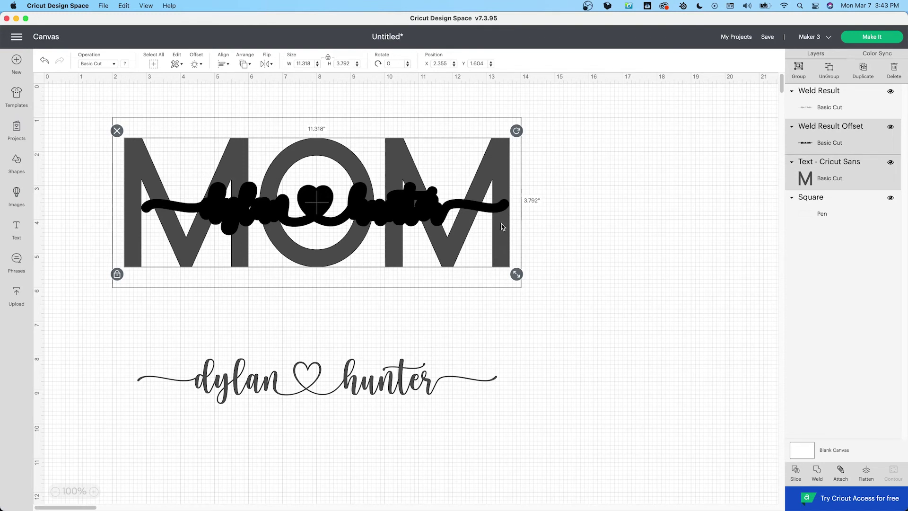
left_click(631, 283)
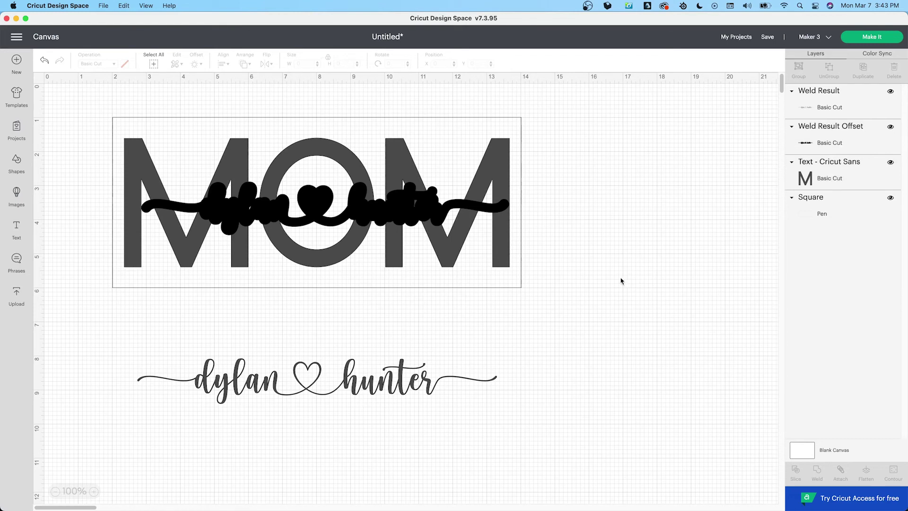
key("super+shift+z")
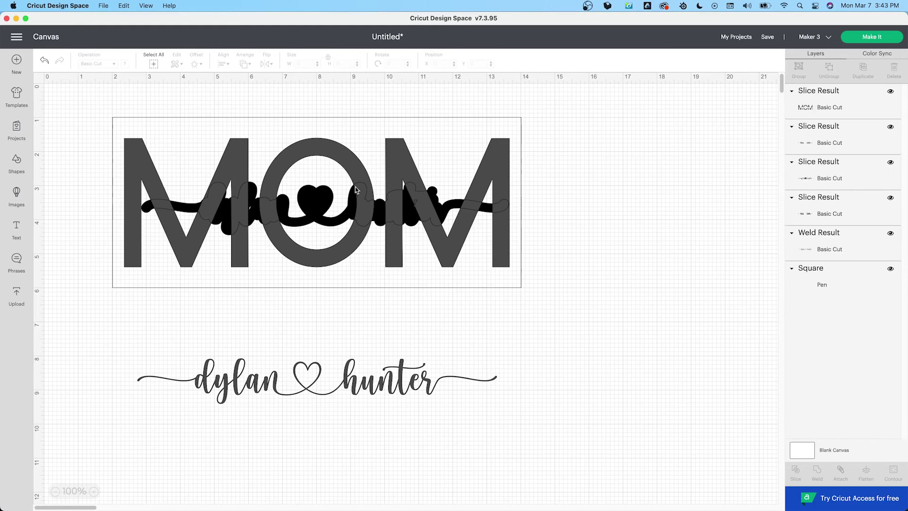
- Move the sliced MOM down out of the rectangle, undoing an accidental square move
left_click(352, 168)
left_click_drag(352, 168, 323, 316)
left_click(256, 209)
left_click_drag(256, 209, 210, 167)
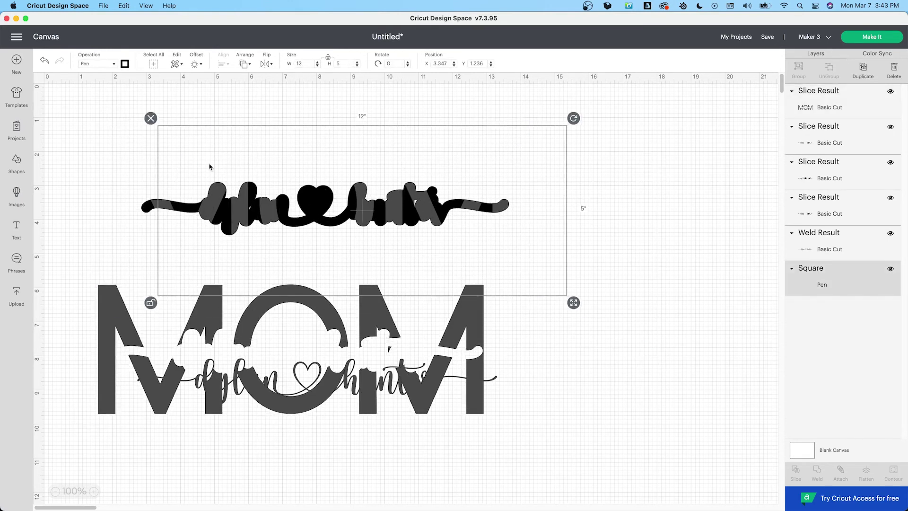
left_click(210, 167)
key("super+z")
- Delete the leftover swirl slice pieces, then return MOM into the rectangle and select both
left_click(217, 192)
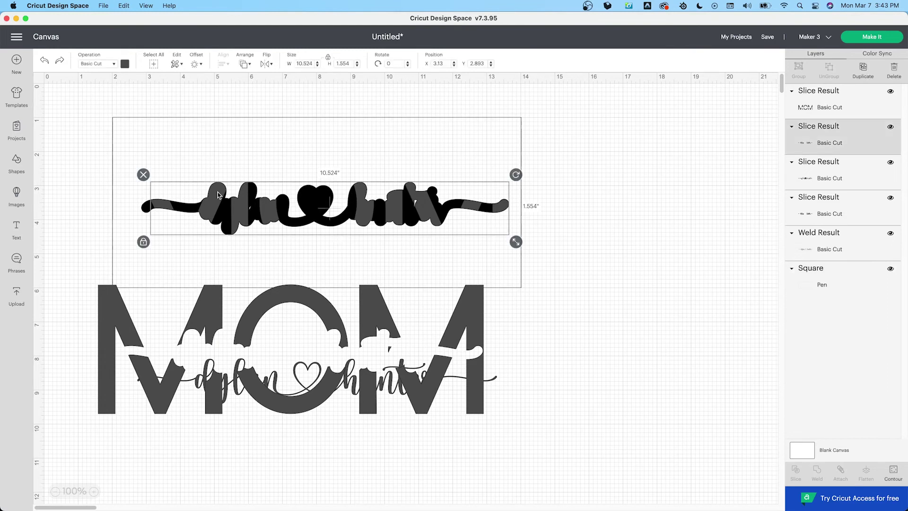
key("Delete")
left_click(227, 207)
key("Delete")
left_click(243, 216)
key("Delete")
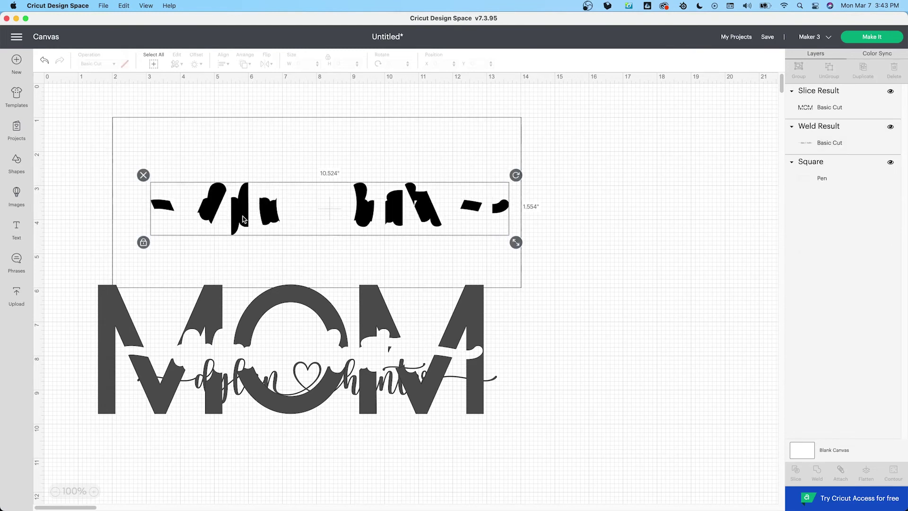
key("Delete")
left_click_drag(330, 317, 354, 165)
left_click_drag(619, 305, 180, 90)
- Centre-align MOM within the 12 × 5 rectangle
left_click(225, 67)
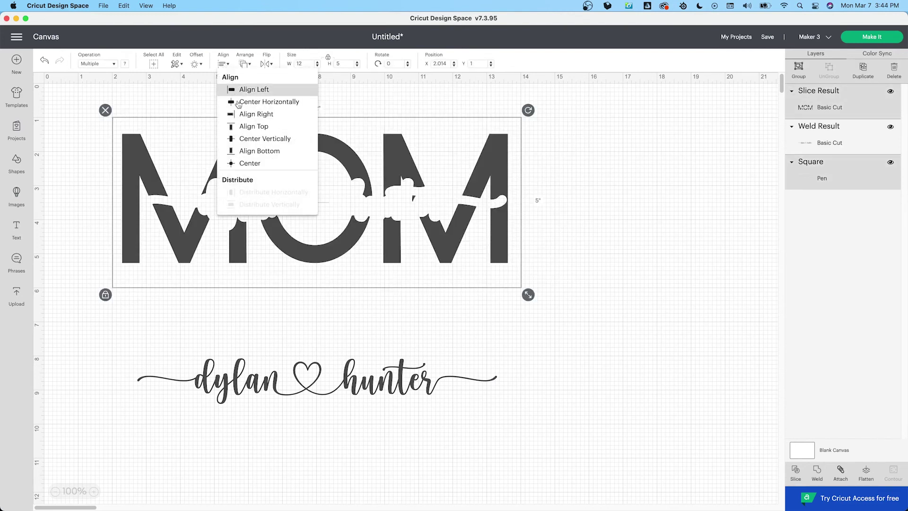
left_click(257, 165)
left_click(591, 253)
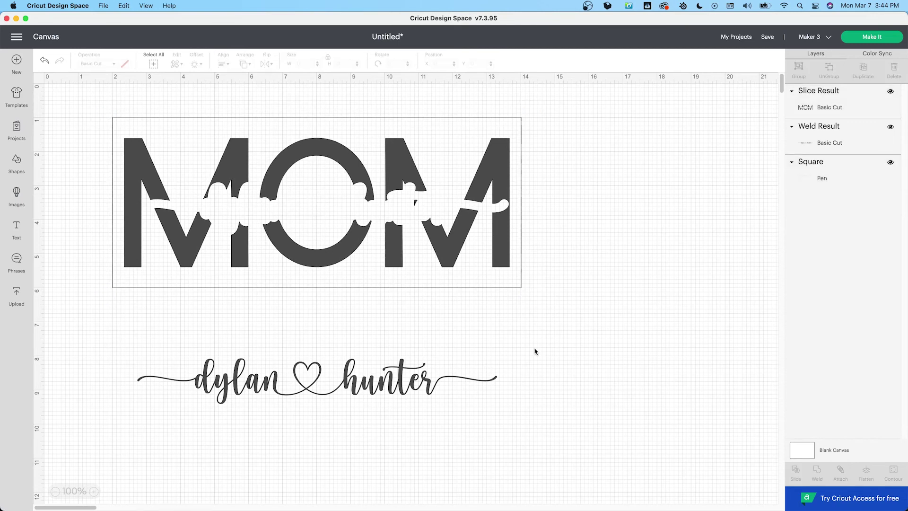
- Set the 'dylan ♥ hunter' script into the swirl gap cut across MOM
left_click_drag(365, 390, 369, 217)
left_click(566, 238)
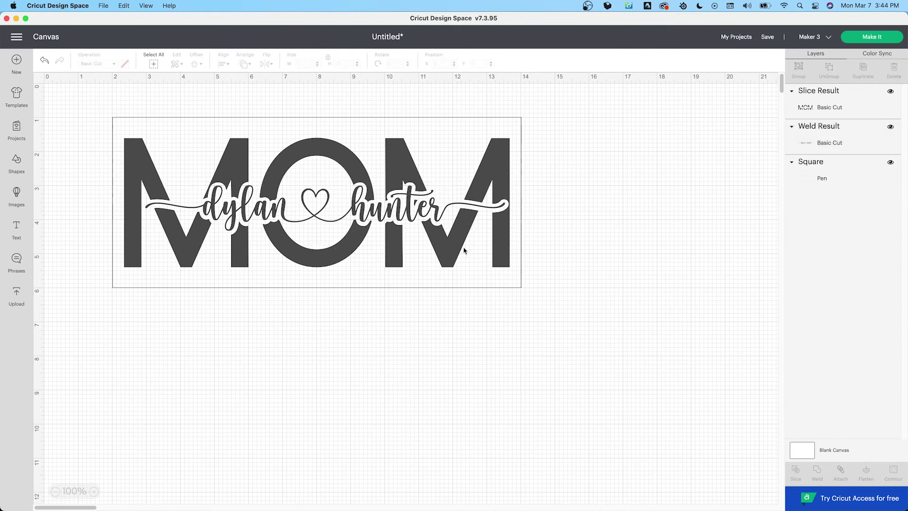
left_click_drag(379, 215, 318, 377)
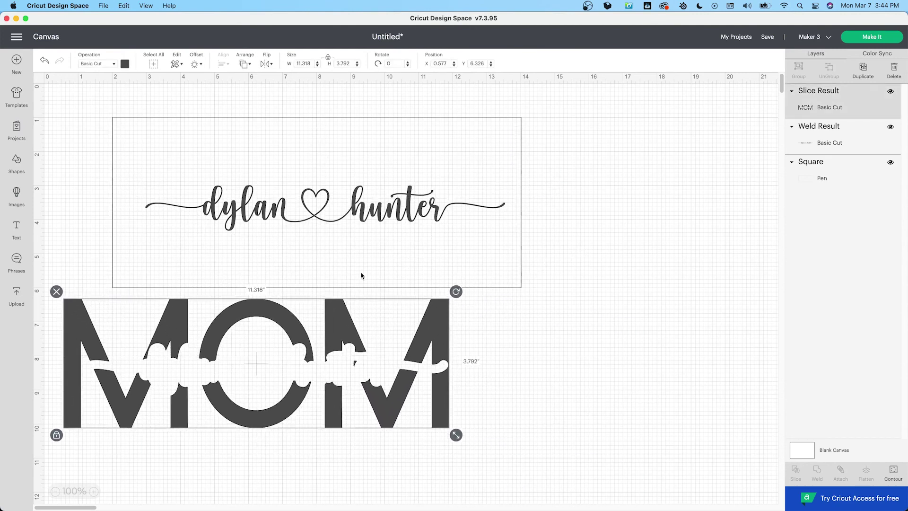
left_click_drag(361, 213, 344, 202)
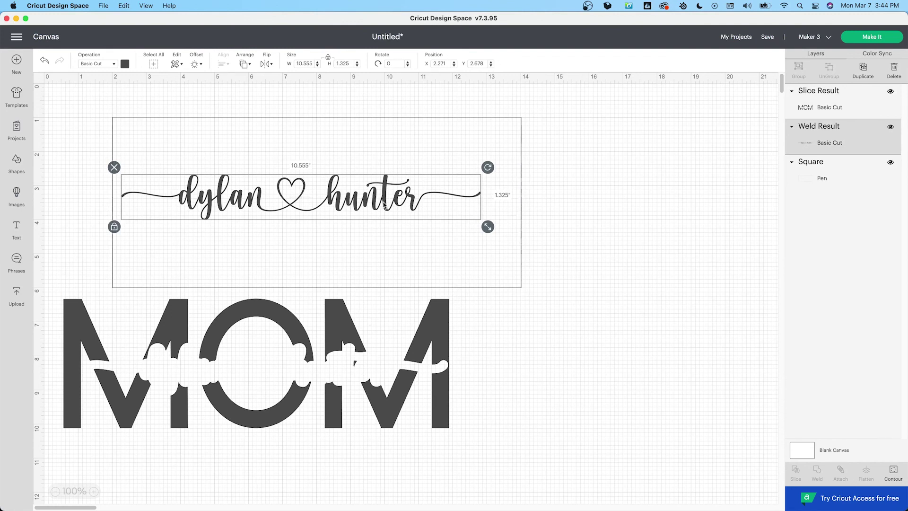
left_click_drag(385, 200, 382, 452)
left_click_drag(329, 318, 389, 158)
left_click_drag(382, 448, 406, 208)
left_click(431, 349)
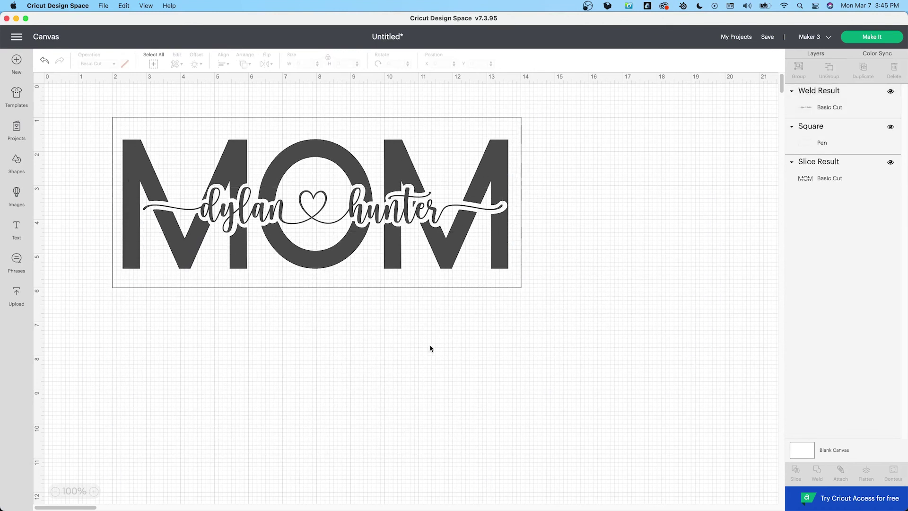